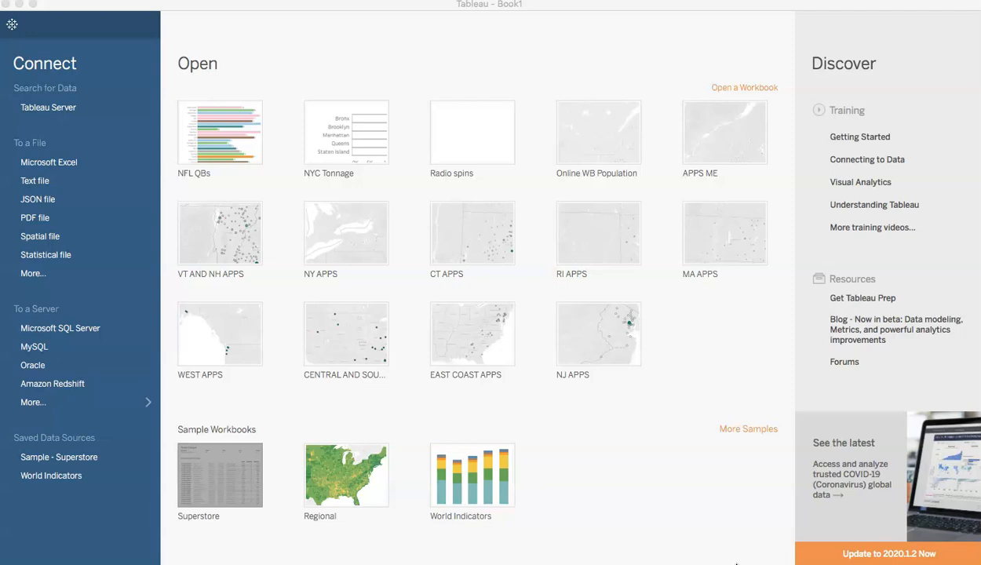
Connect to the text file DSNY_Monthly_Tonnage_Data (1).csv from the Downloads folder.
click(28, 187)
click(44, 182)
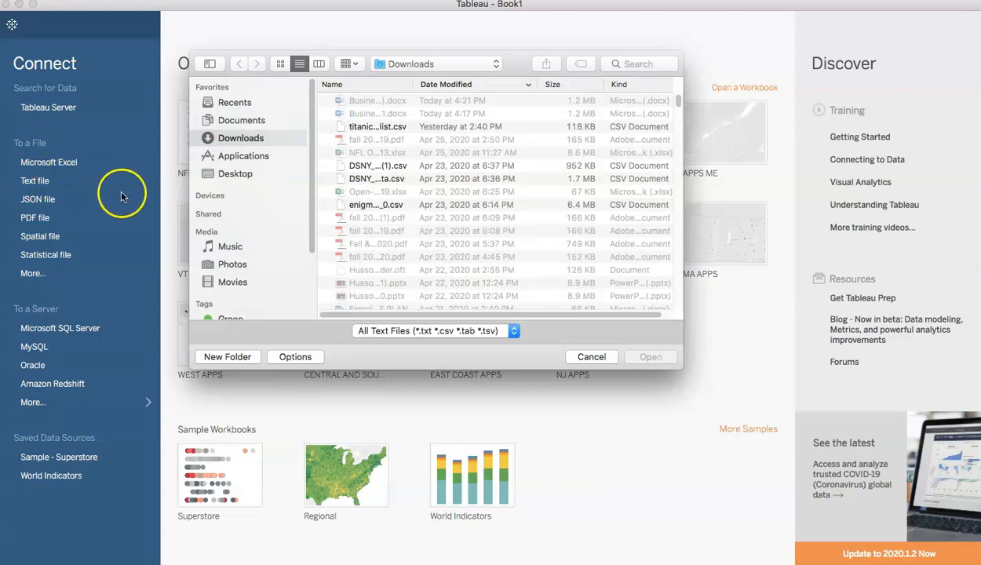
click(358, 167)
click(650, 358)
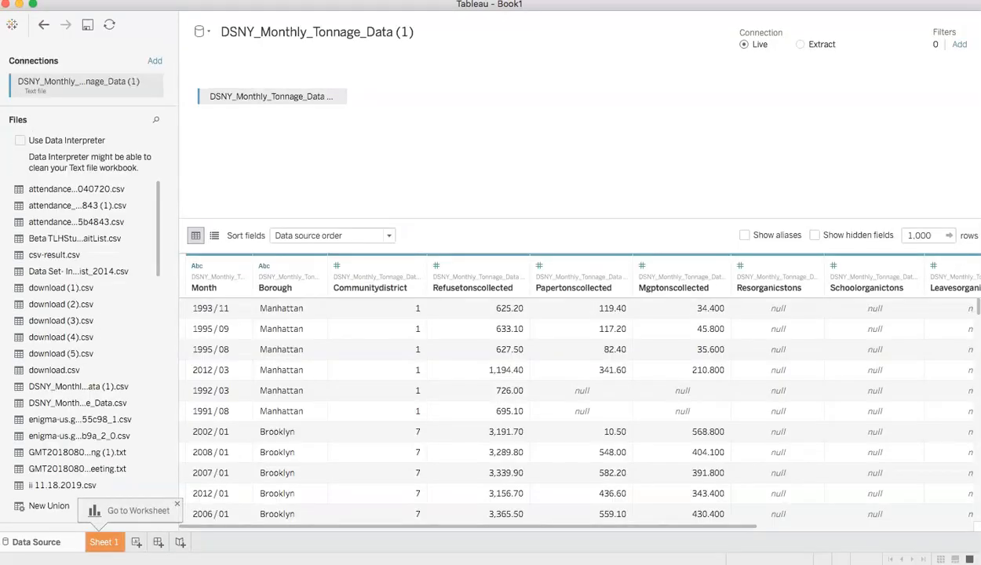
Open the Sheet 1 worksheet for the connected tonnage data.
click(96, 542)
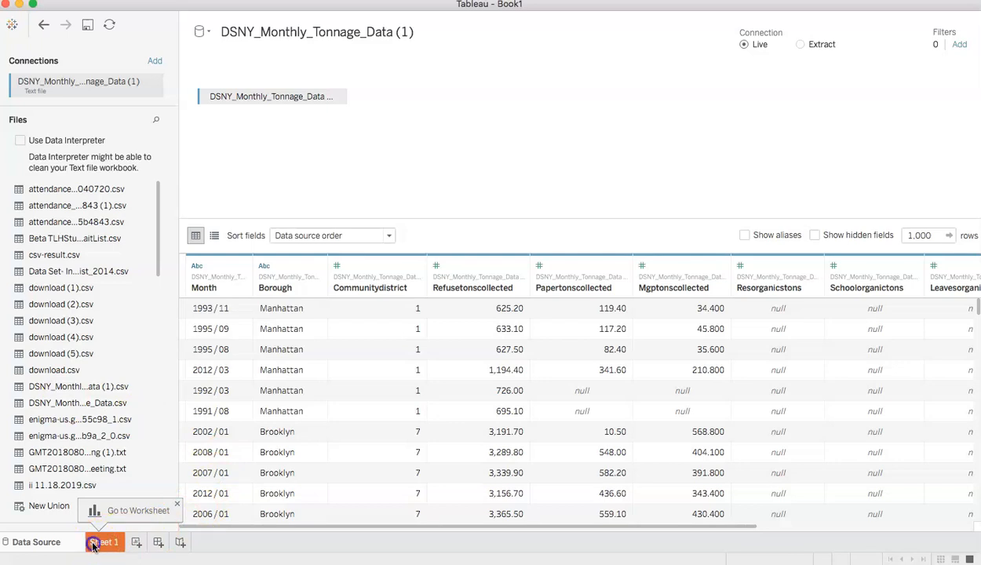
click(94, 546)
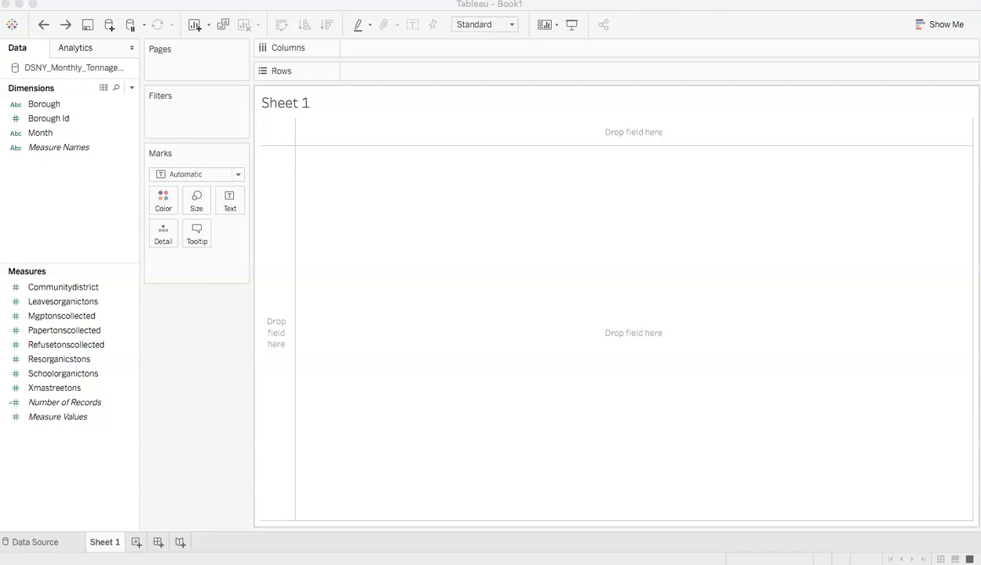
click(726, 8)
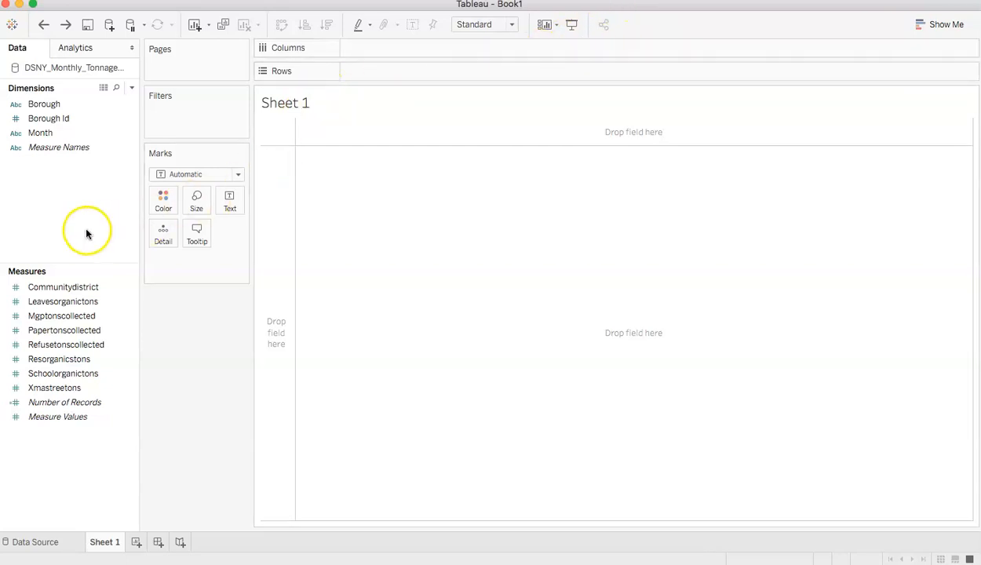
Create a histogram of the Refusetonscollected measure using the suggested chart types.
click(68, 309)
click(69, 317)
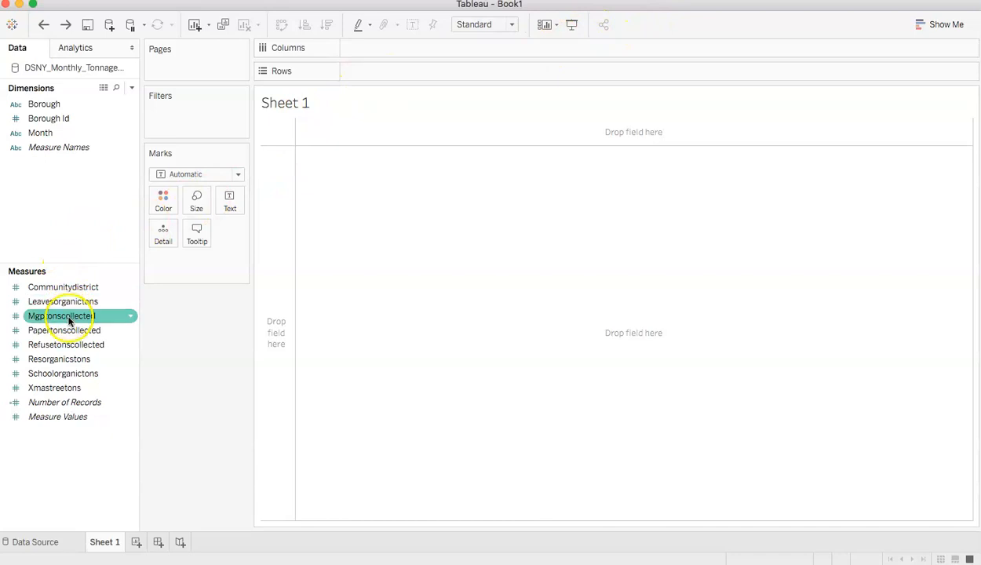
click(69, 331)
click(67, 345)
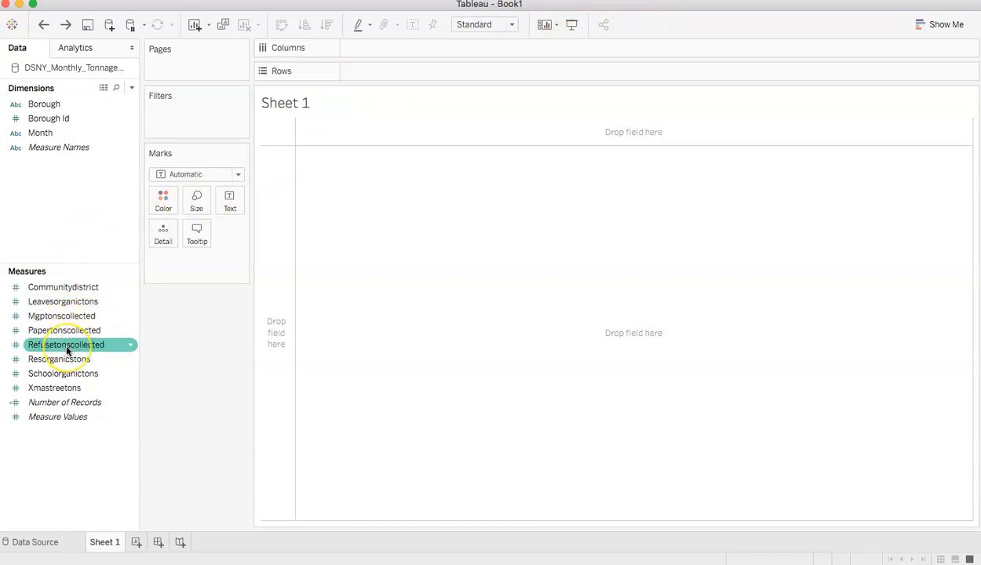
click(66, 349)
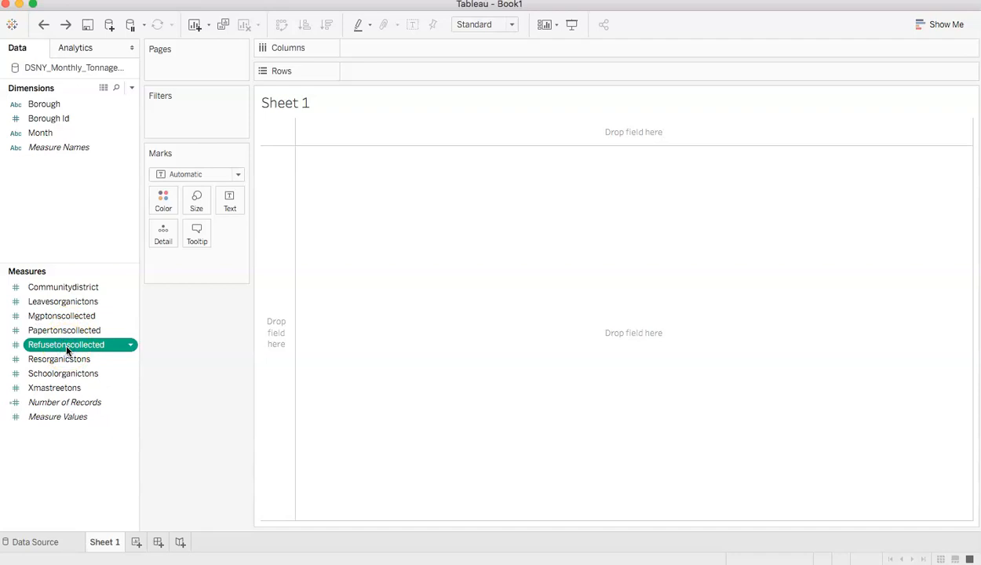
click(947, 31)
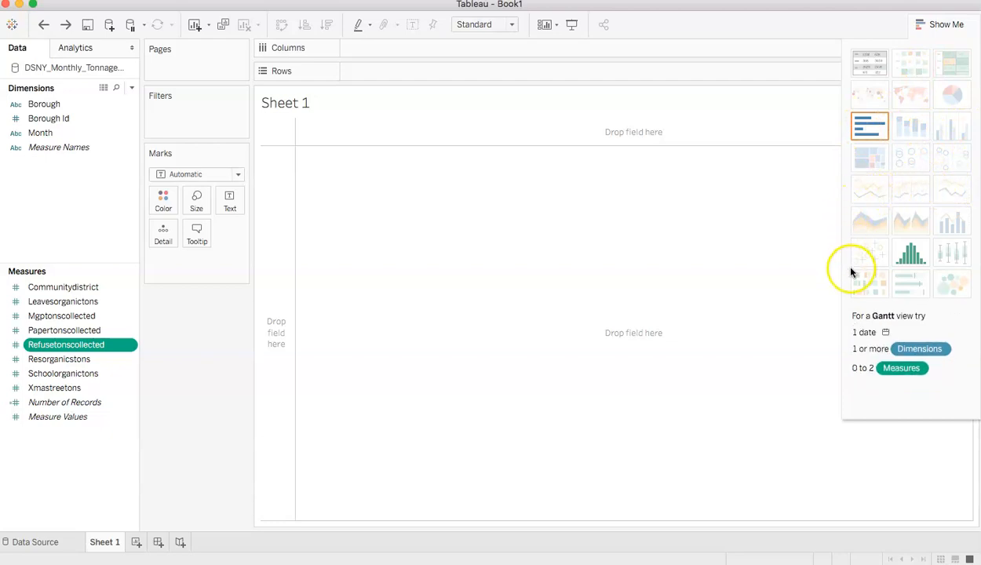
click(910, 256)
click(909, 256)
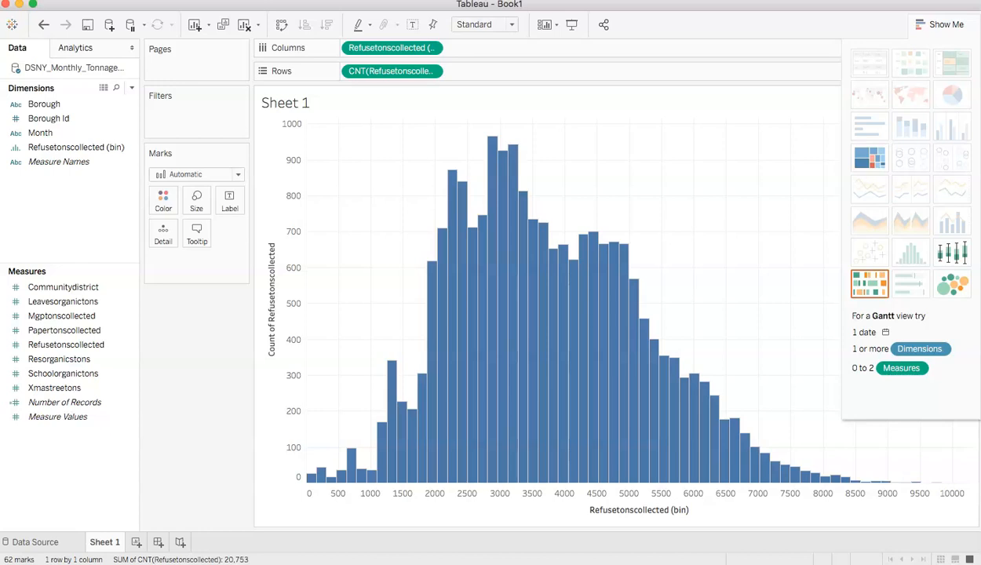
click(120, 149)
click(130, 151)
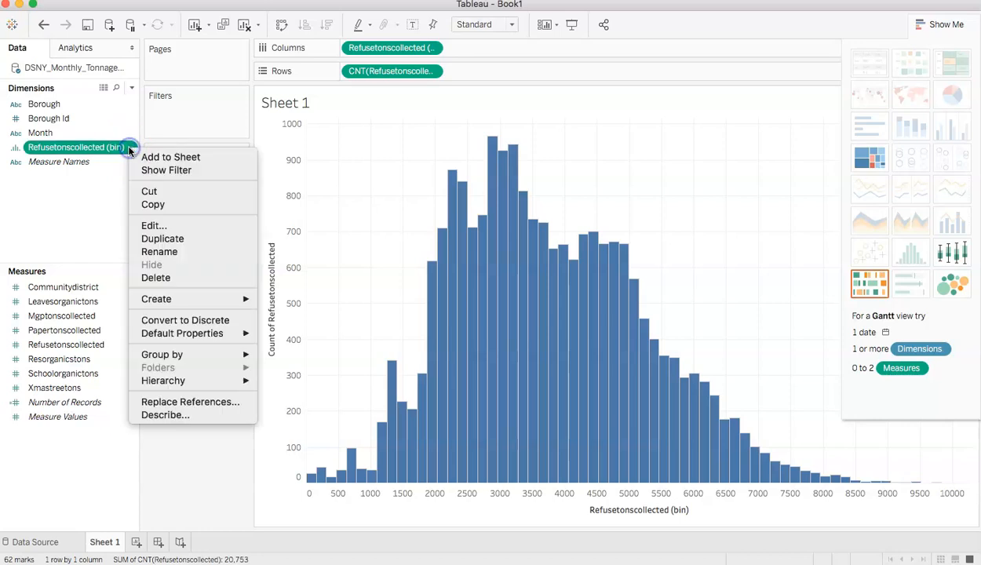
click(82, 200)
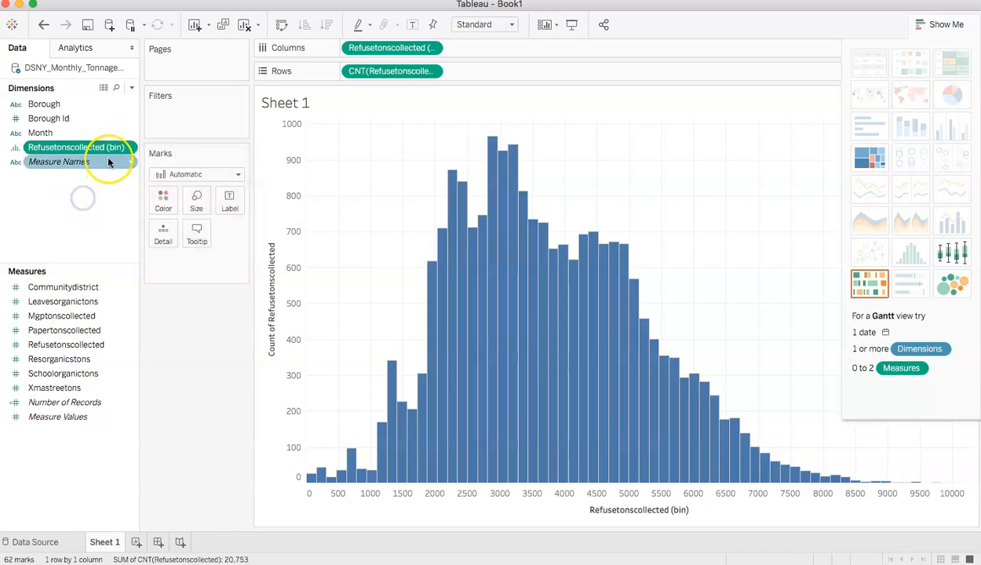
Examine the histogram's bars and its Refusetonscollected (bin) axis to see how the monthly refuse tonnages are distributed.
mouse_move(400, 428)
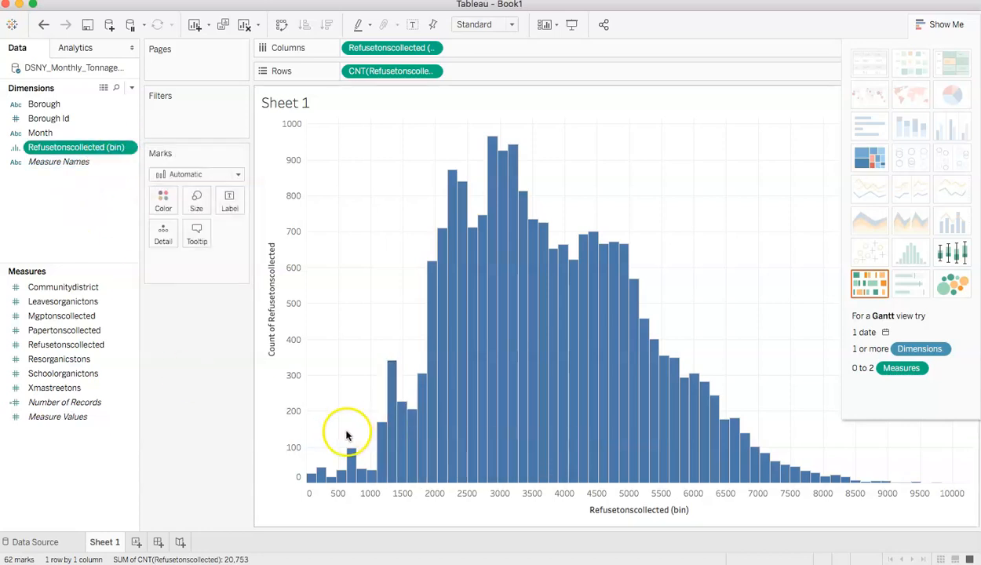
mouse_move(536, 445)
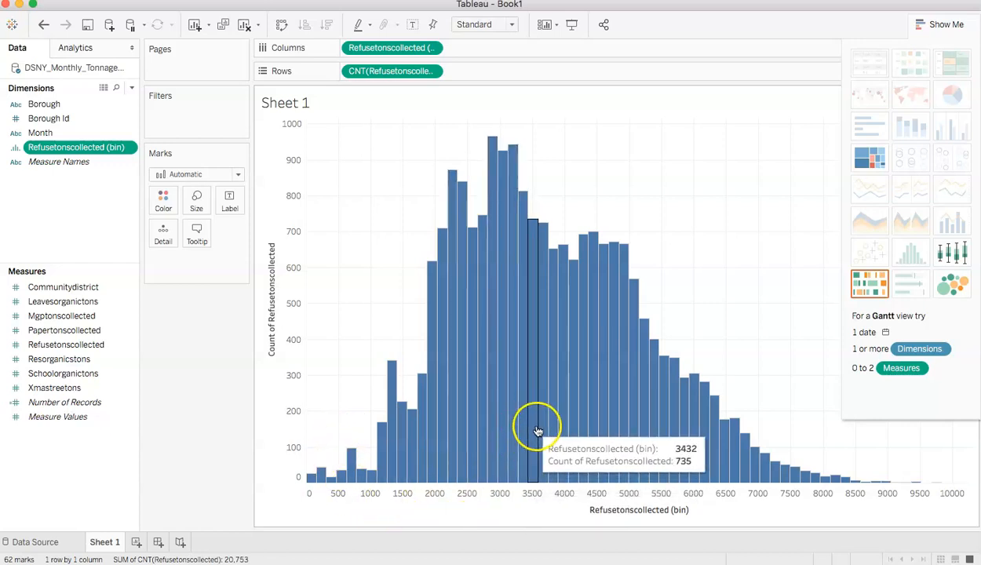
mouse_move(642, 451)
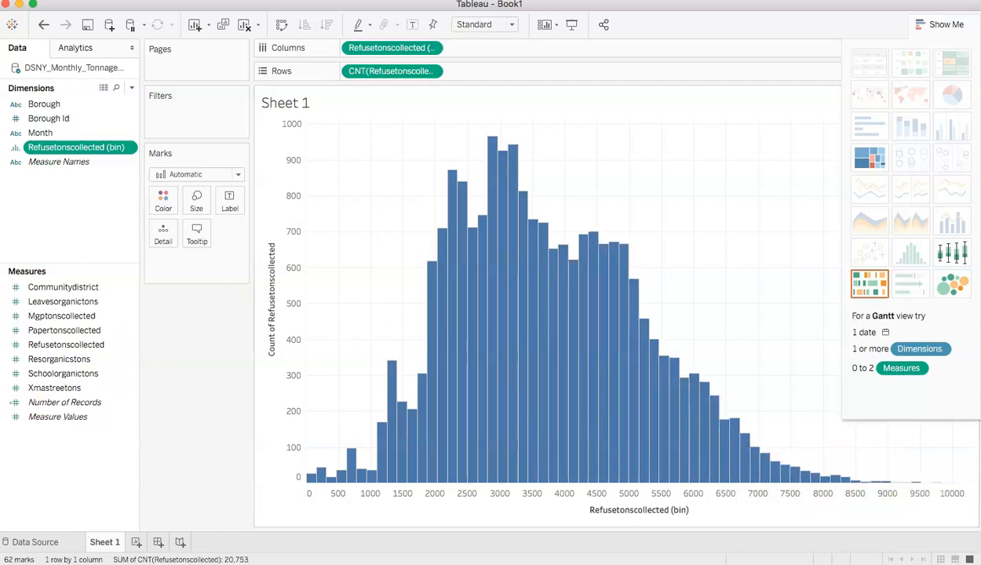
click(514, 550)
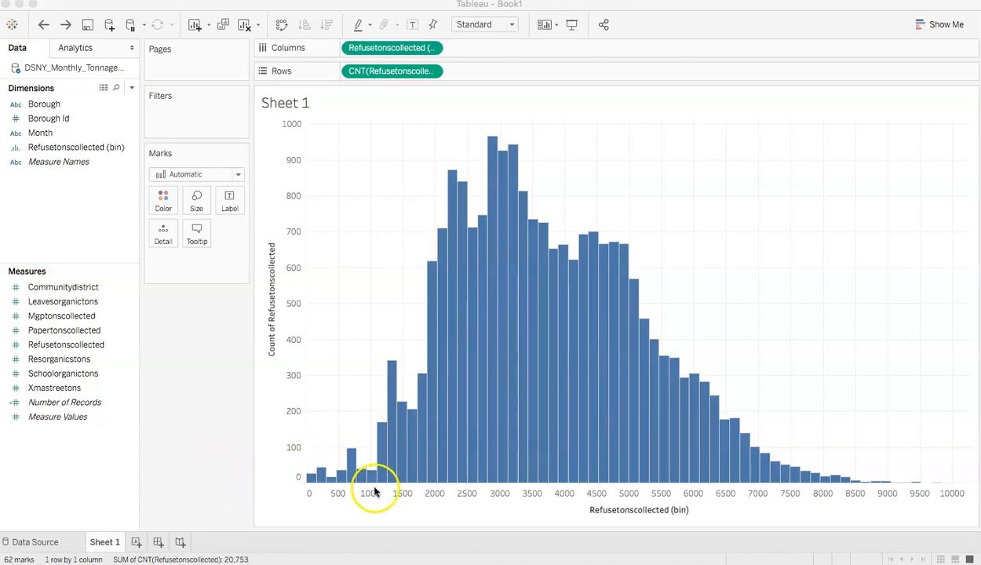
click(383, 514)
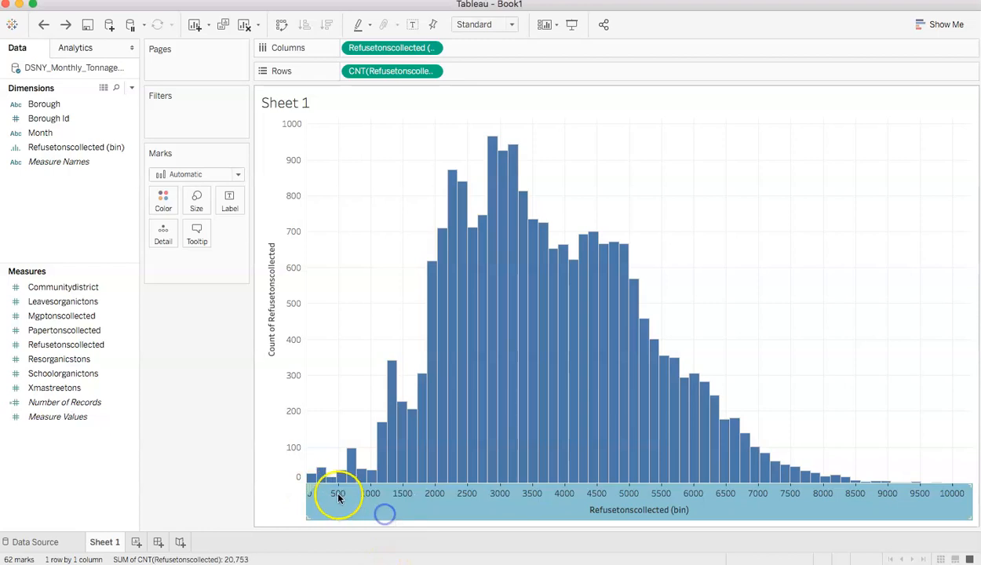
click(345, 420)
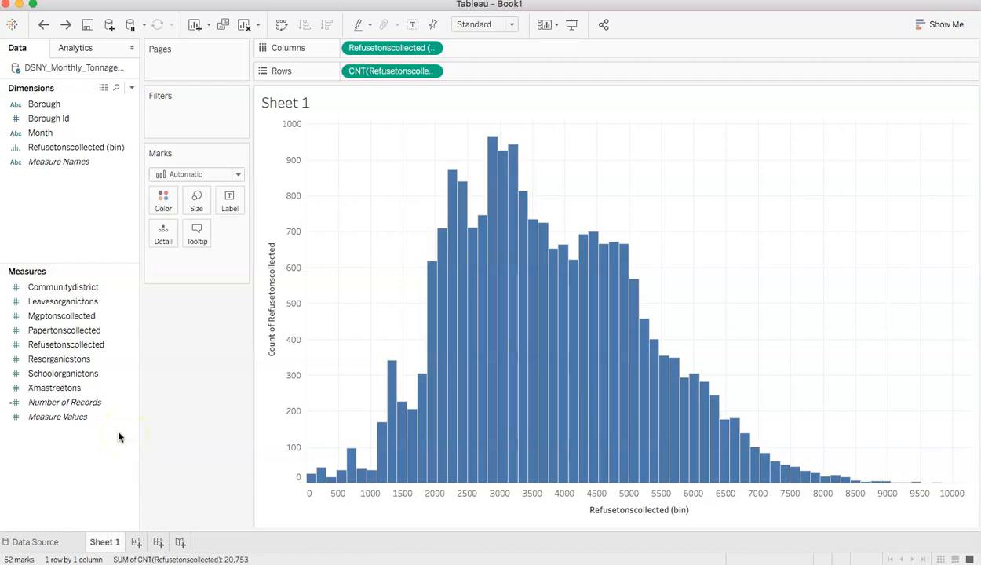
Filter the histogram by Month so that only 2011 / 09 is included.
click(96, 420)
click(88, 405)
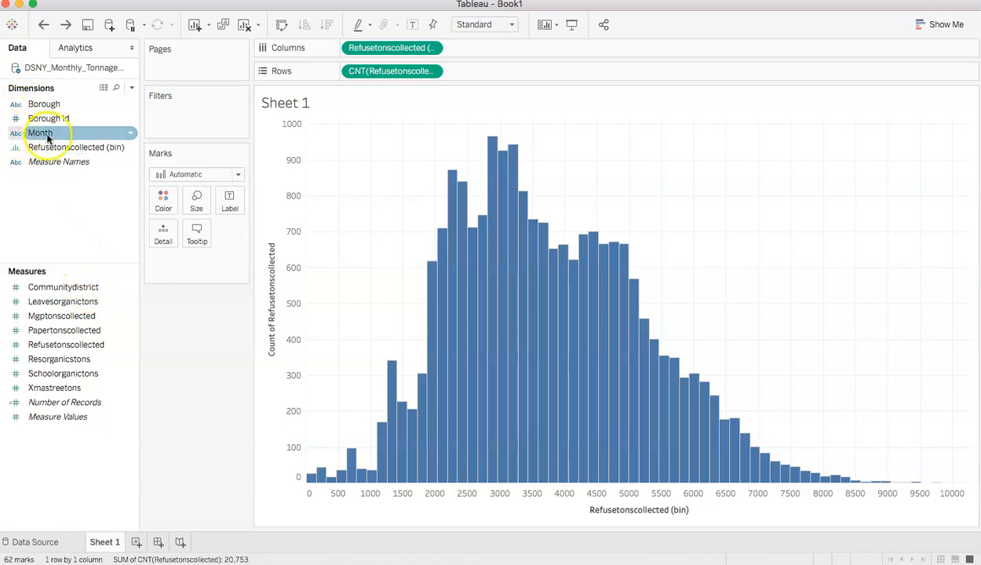
drag(35, 133, 188, 118)
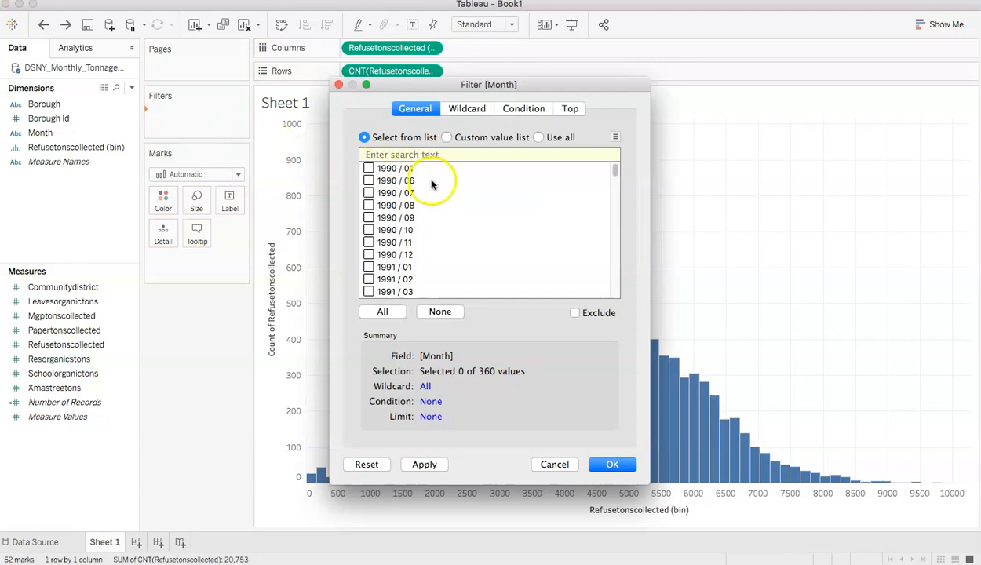
scroll(413, 239, down, 20)
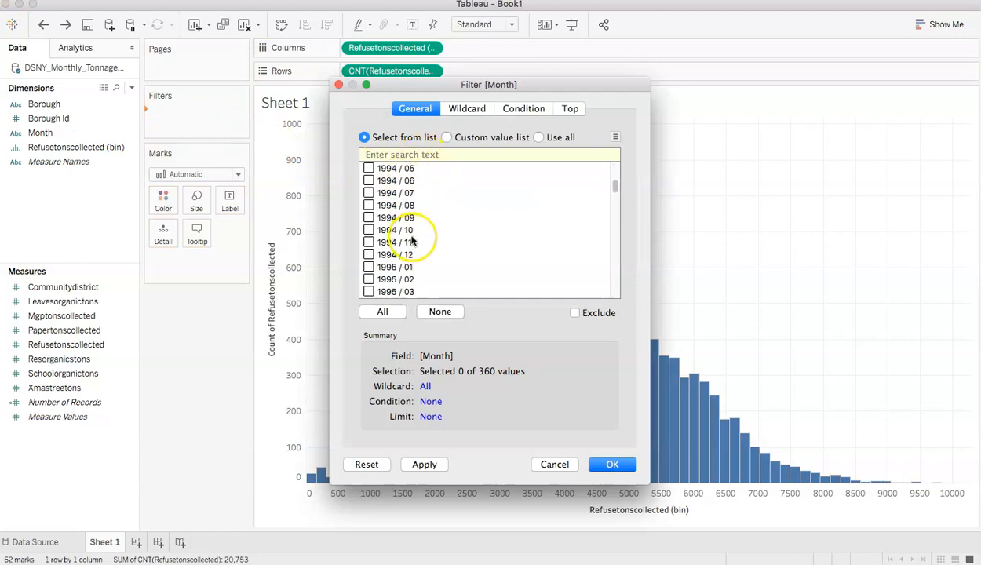
scroll(413, 242, down, 18)
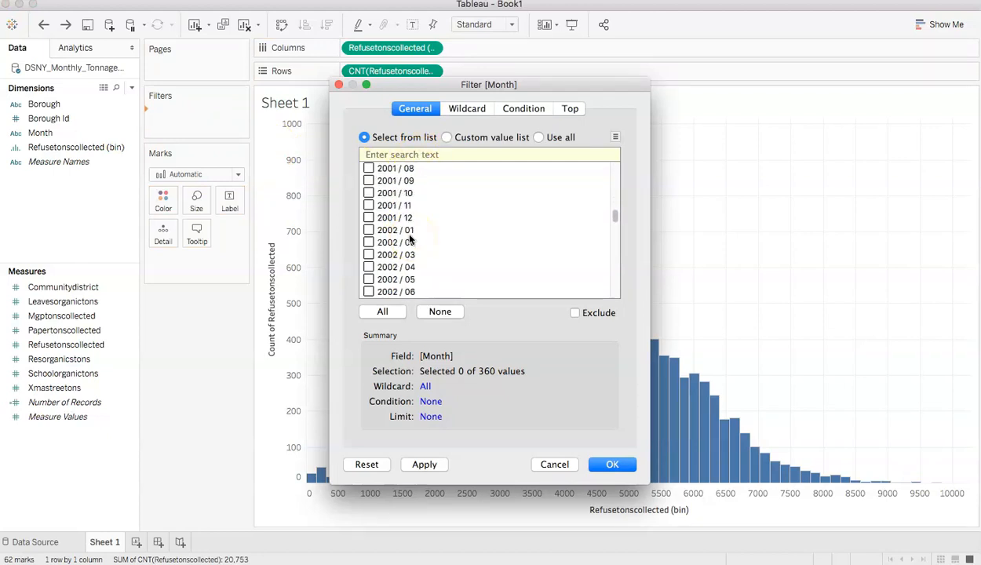
scroll(408, 241, down, 15)
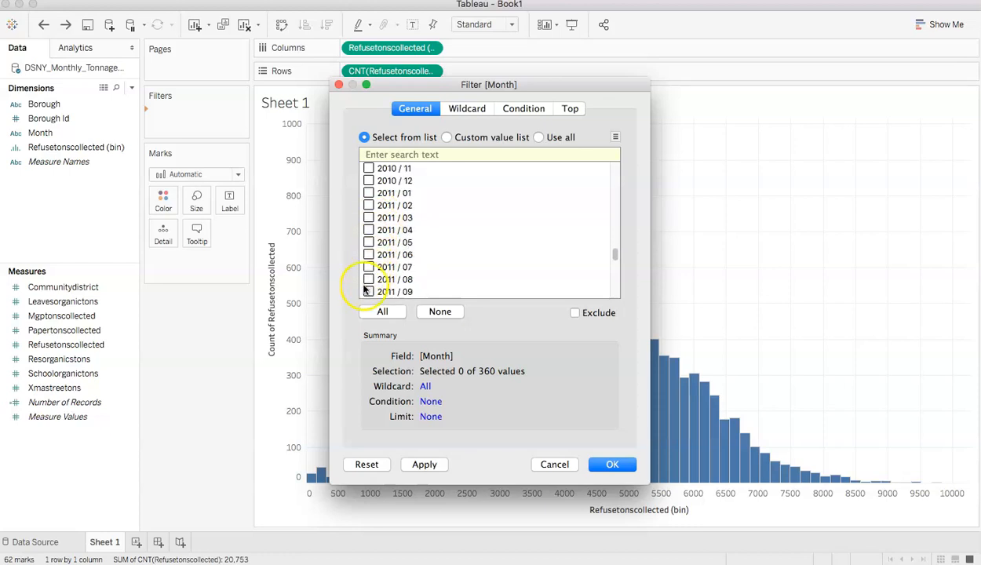
click(612, 465)
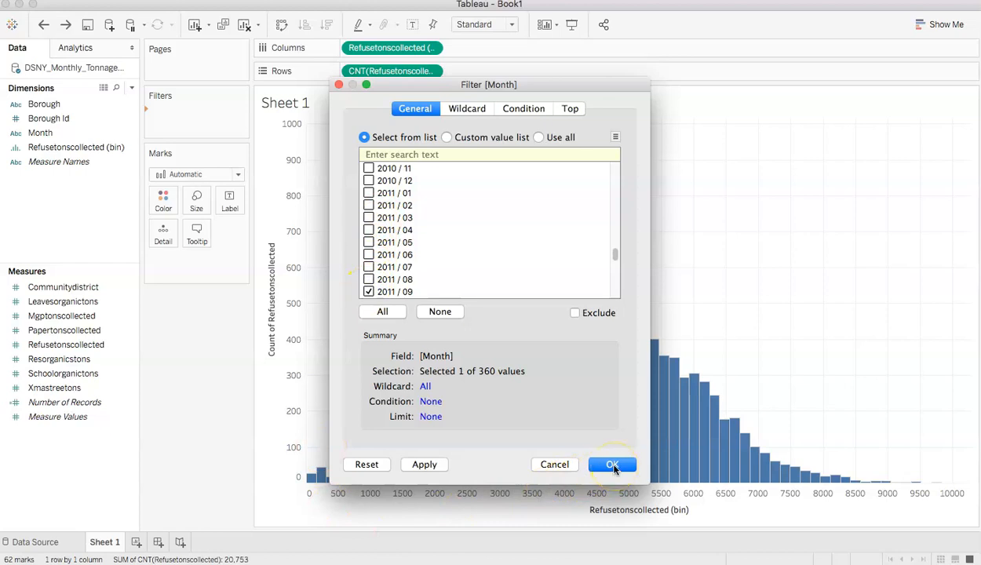
mouse_move(606, 468)
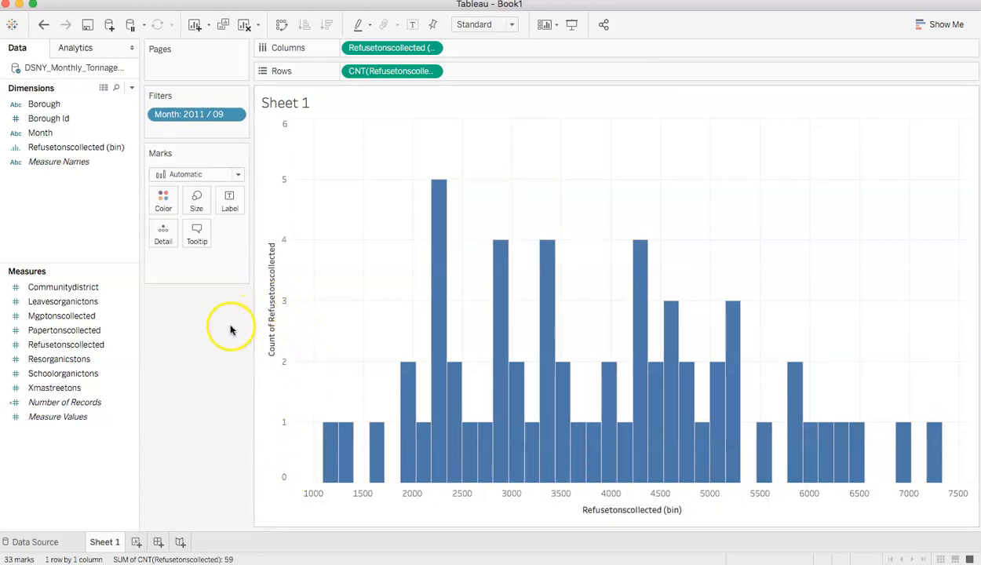
Set the bin size of the Refusetonscollected (bin) field to 1000.
mouse_move(774, 460)
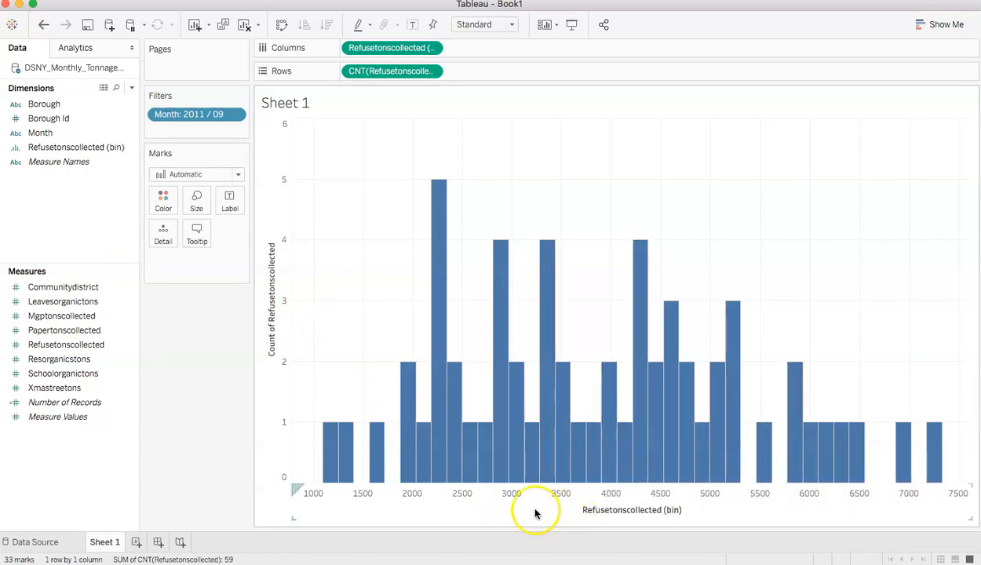
mouse_move(330, 468)
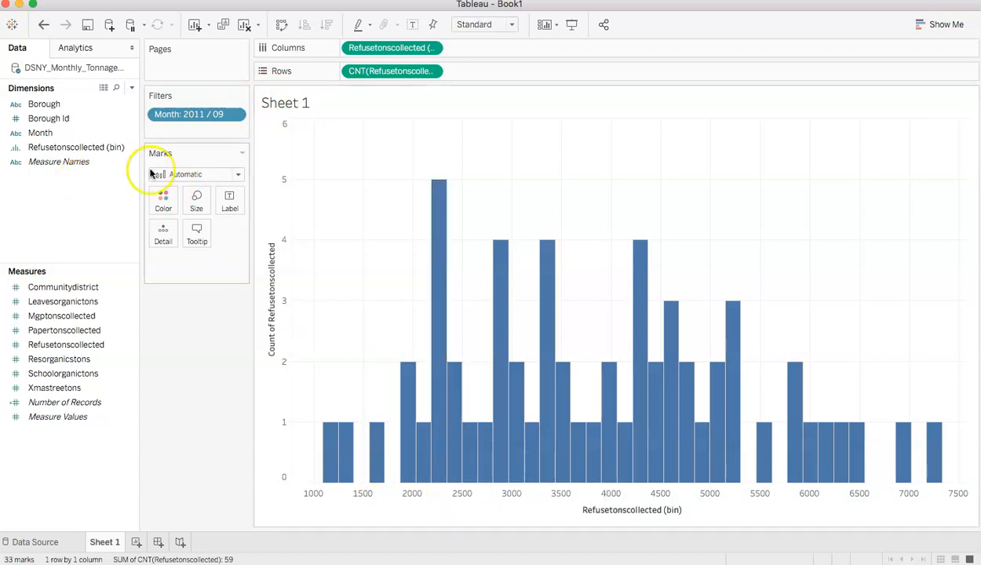
right_click(79, 153)
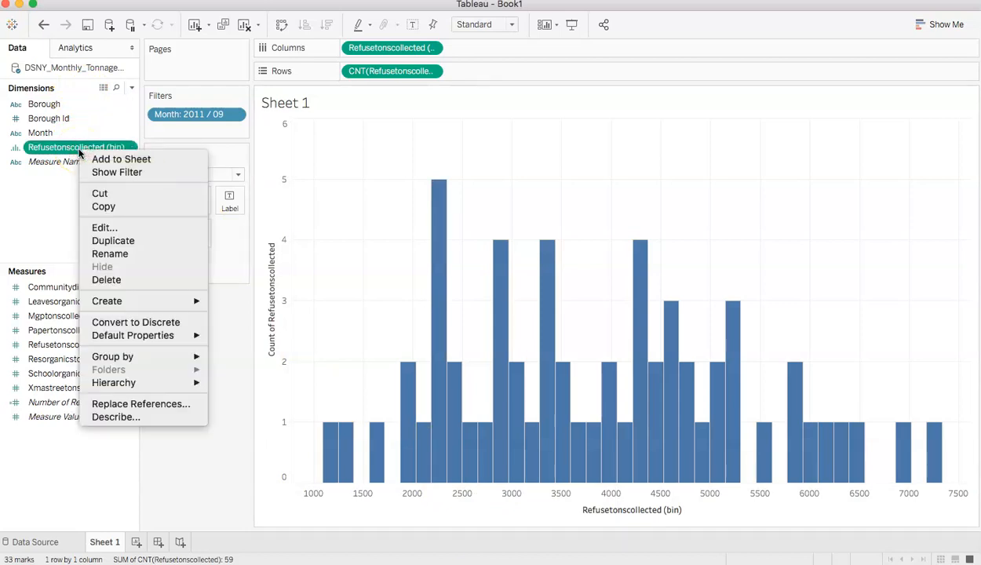
click(121, 227)
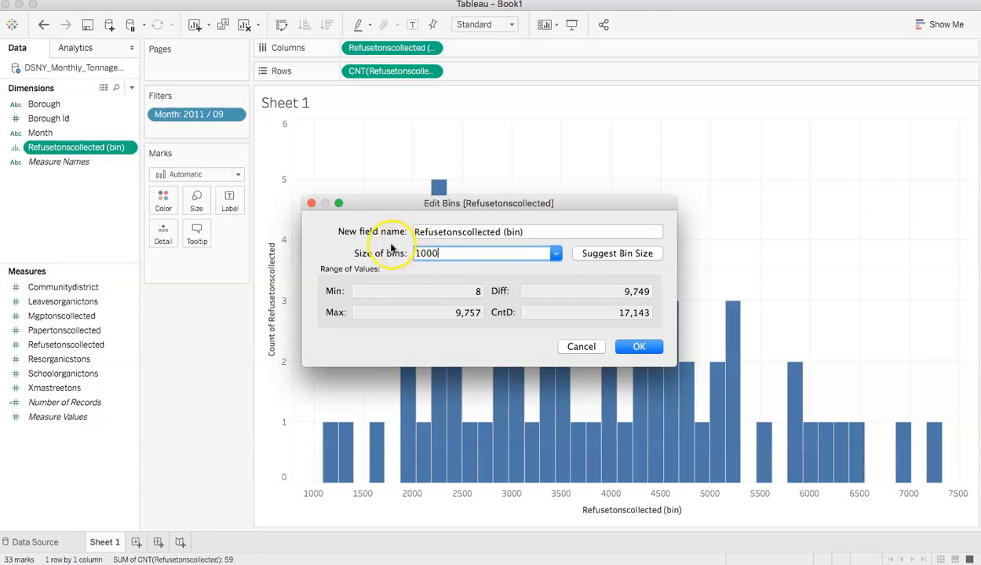
click(638, 351)
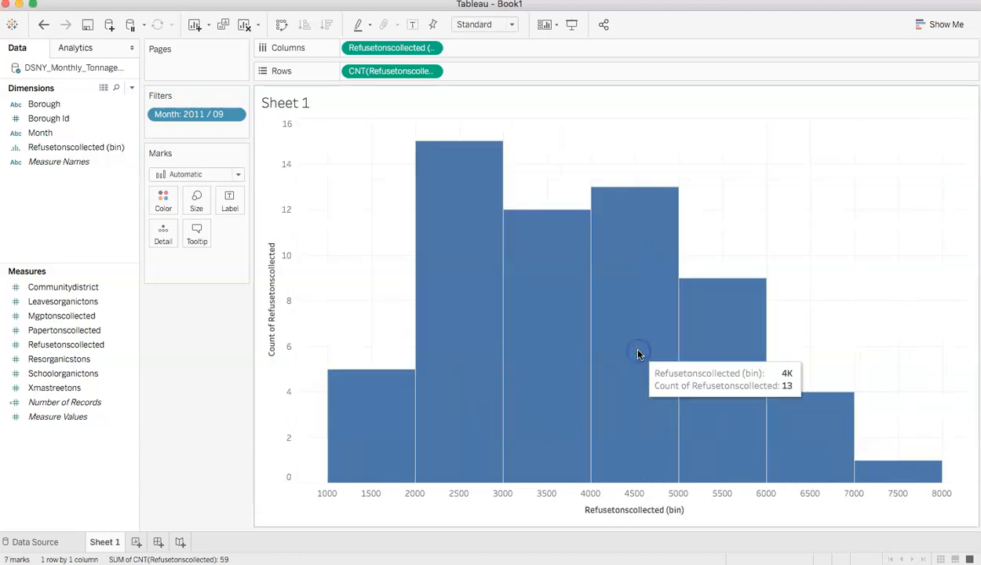
Inspect the count of records in the individual 1000-ton bins across the filtered histogram.
mouse_move(376, 409)
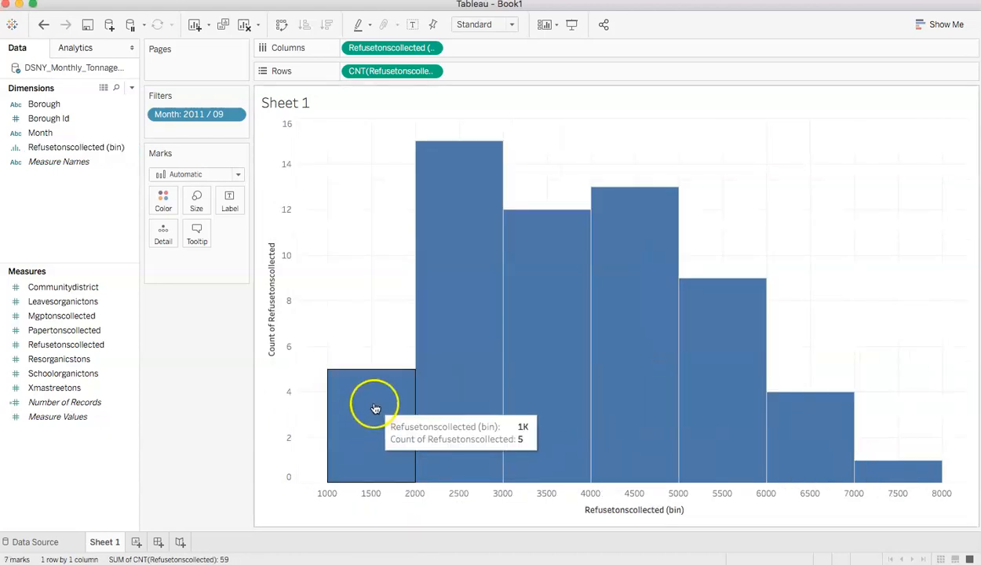
mouse_move(444, 414)
mouse_move(726, 454)
mouse_move(882, 467)
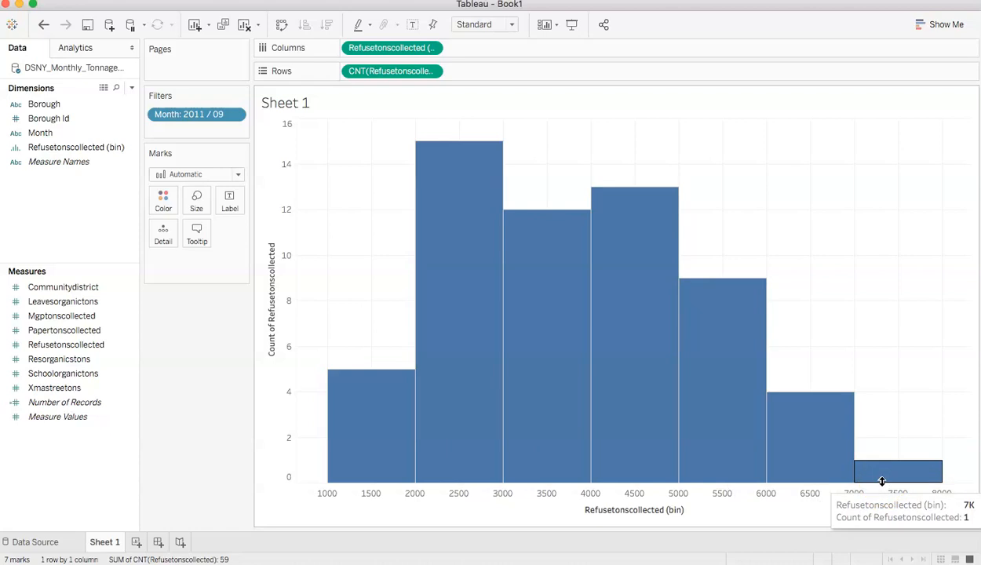
mouse_move(808, 482)
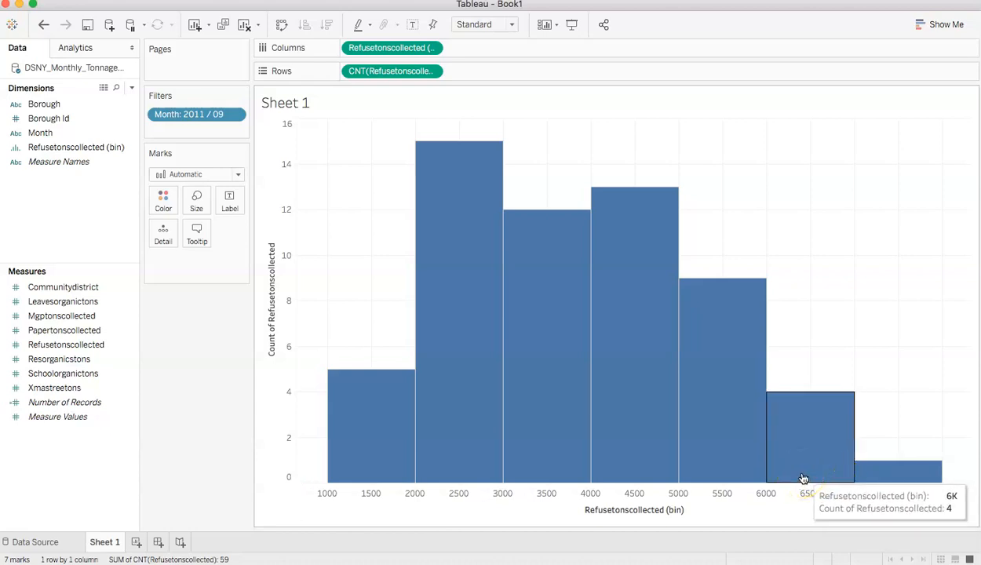
mouse_move(652, 462)
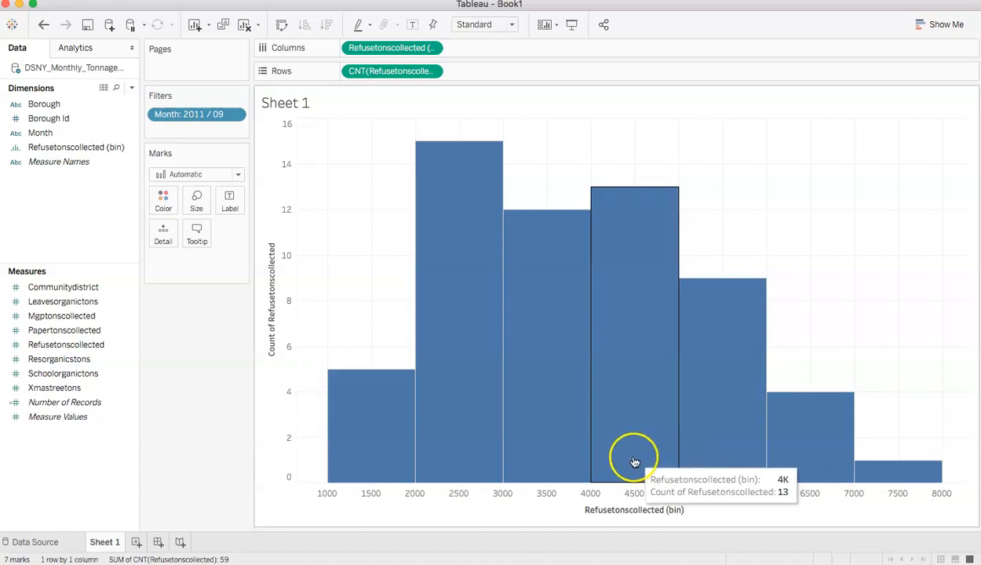
mouse_move(451, 458)
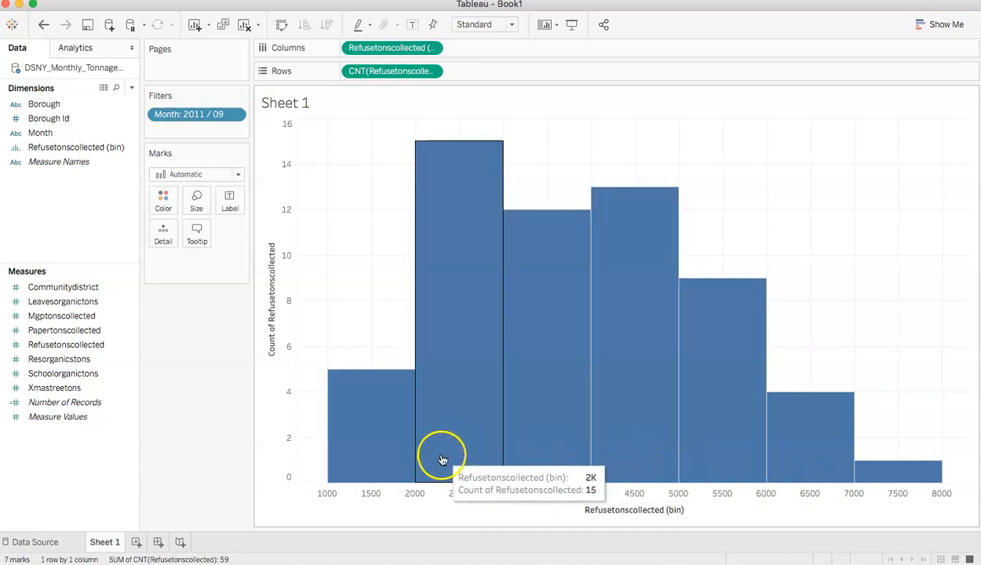
Undo the last bin size change, and set the bin size of the Refusetonscollected (bin) field to 500.
mouse_move(362, 447)
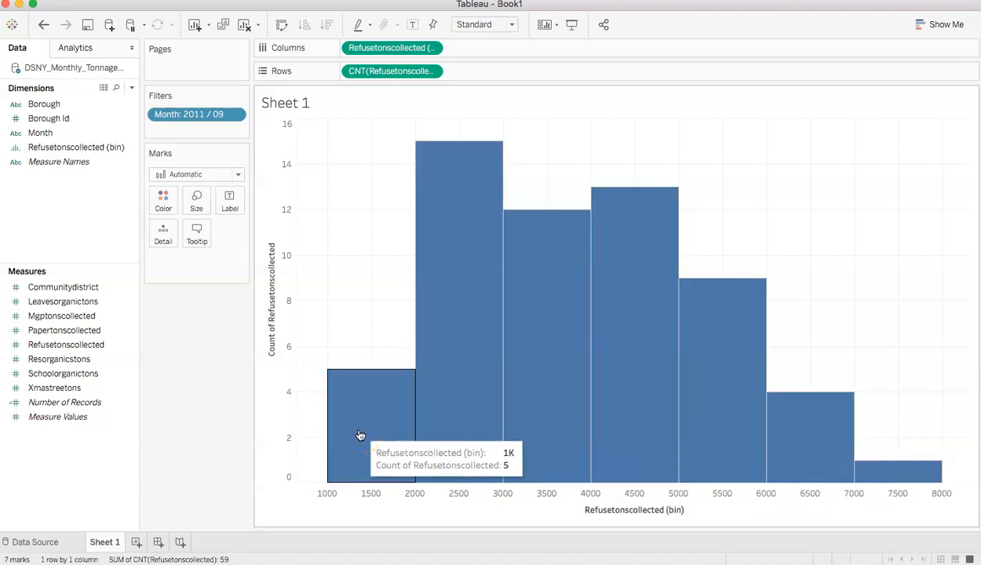
click(44, 24)
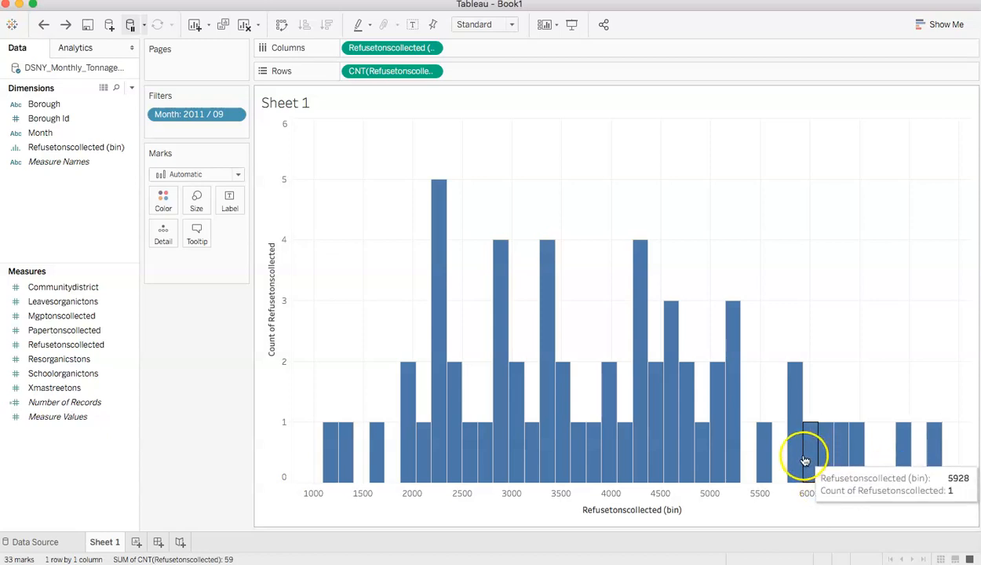
click(75, 146)
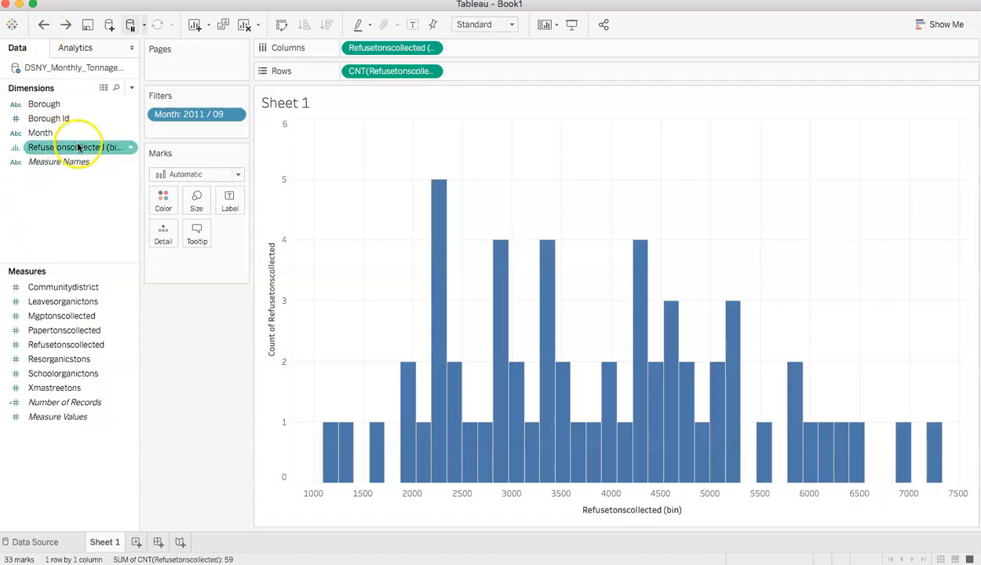
right_click(77, 147)
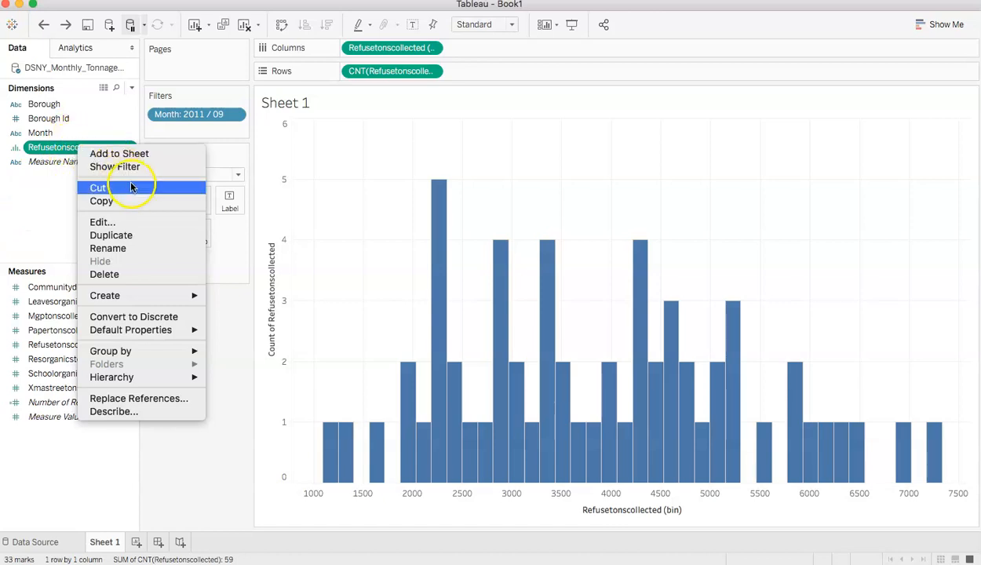
click(143, 220)
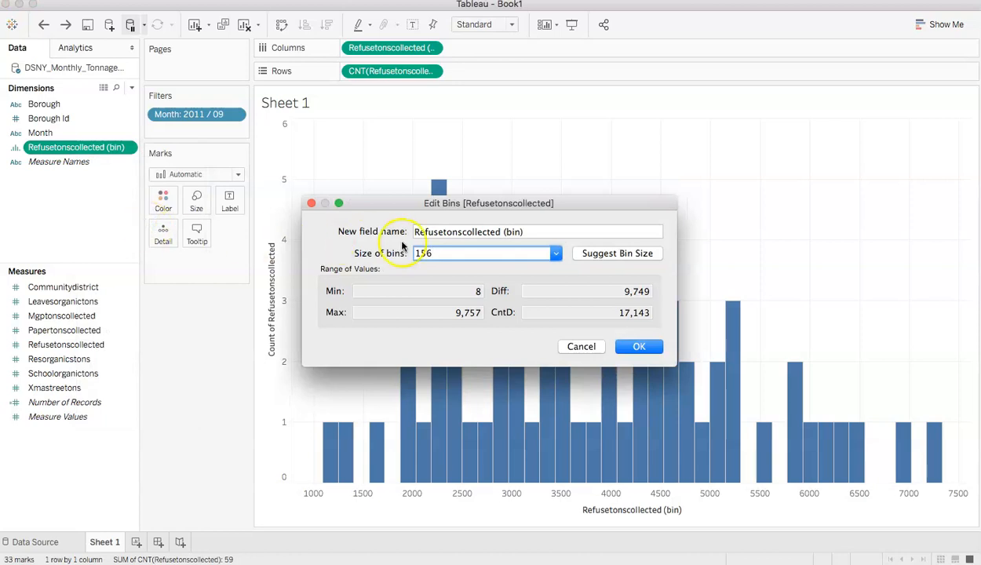
text(500)
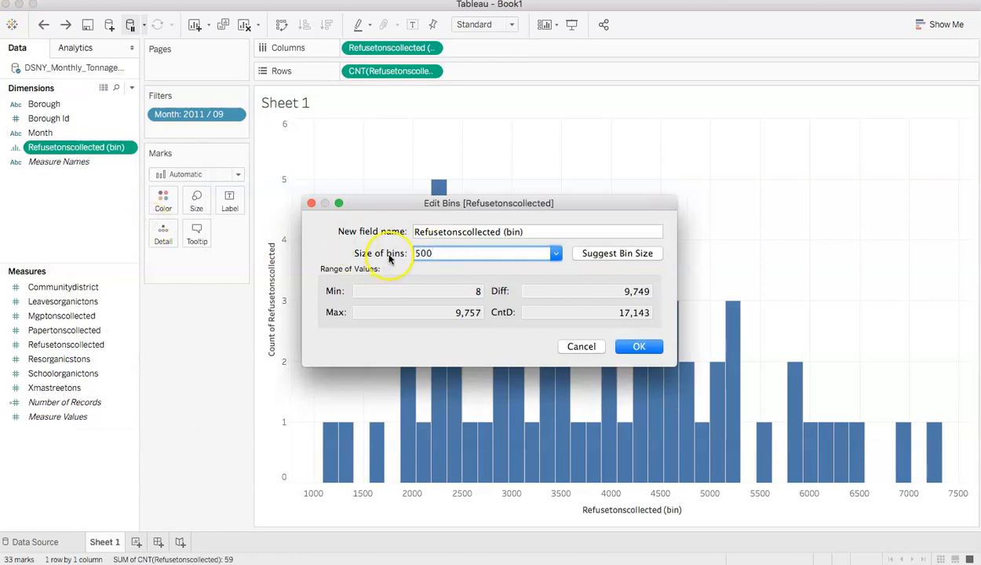
click(620, 344)
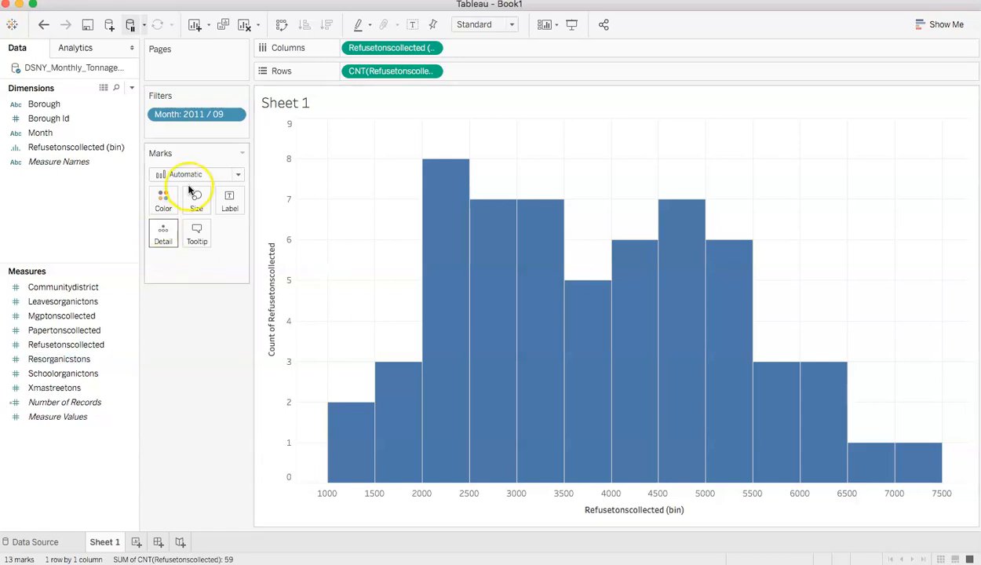
Undo the last bin size change, and set the bin size of the Refusetonscollected (bin) field to 100.
click(101, 148)
click(43, 24)
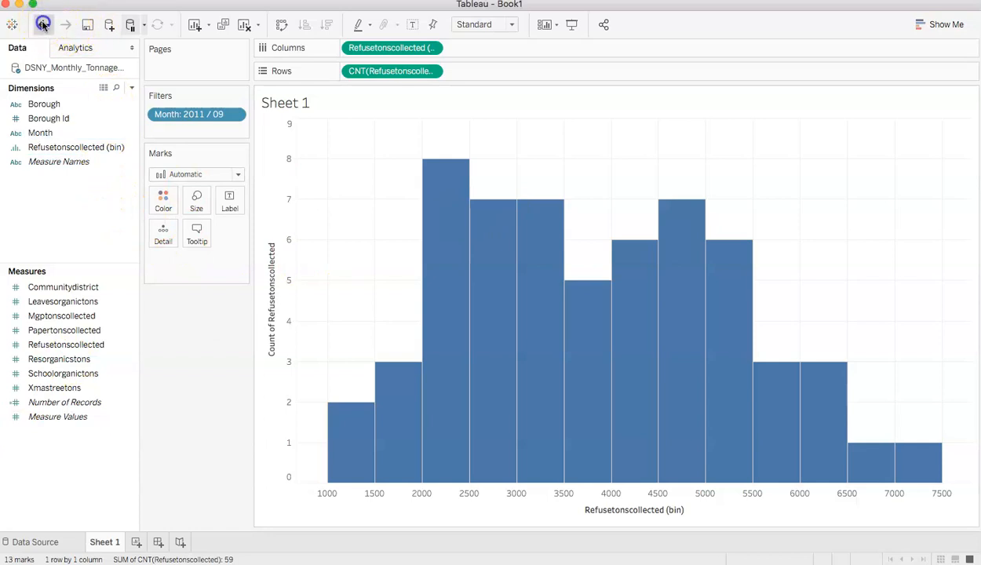
right_click(92, 150)
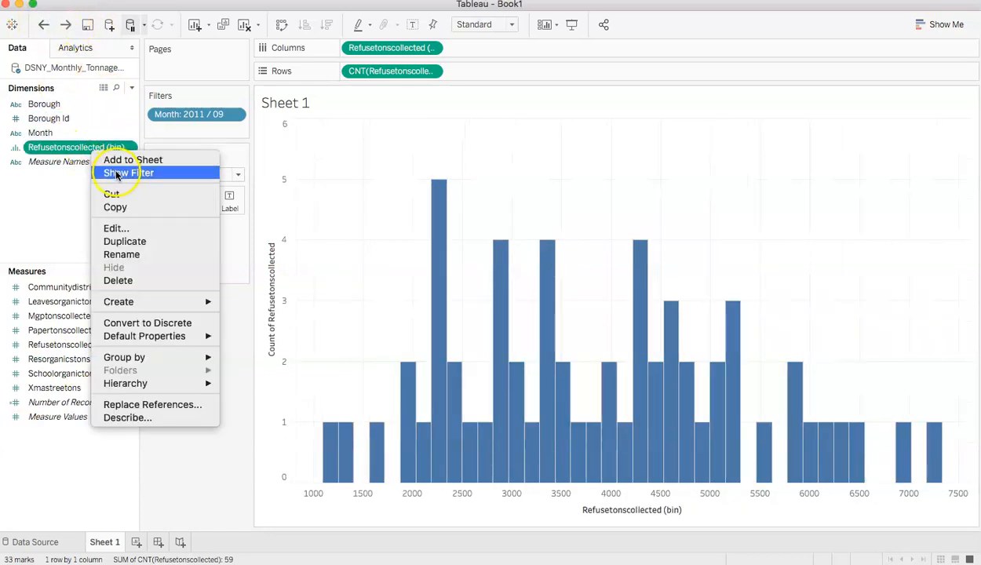
click(150, 227)
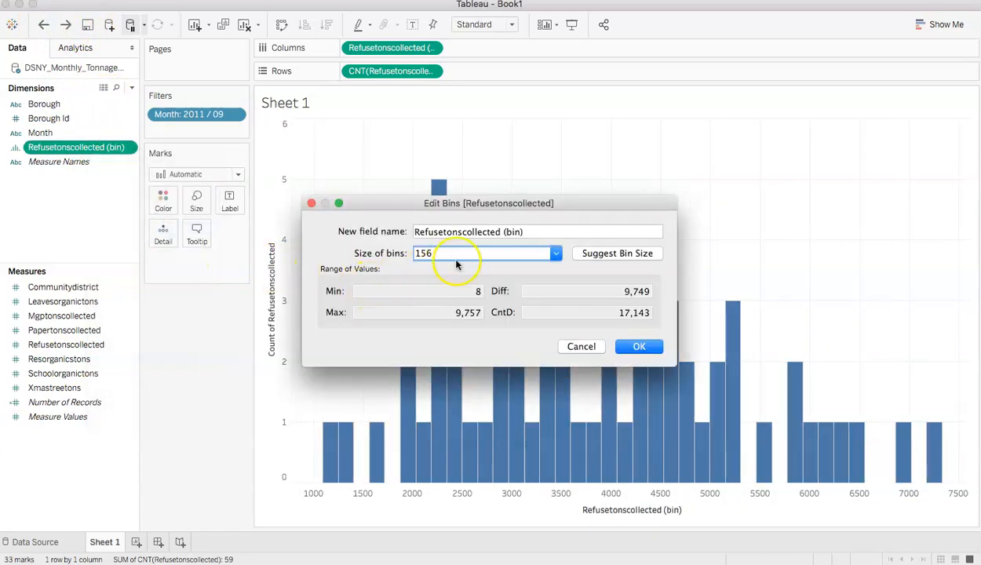
text(100)
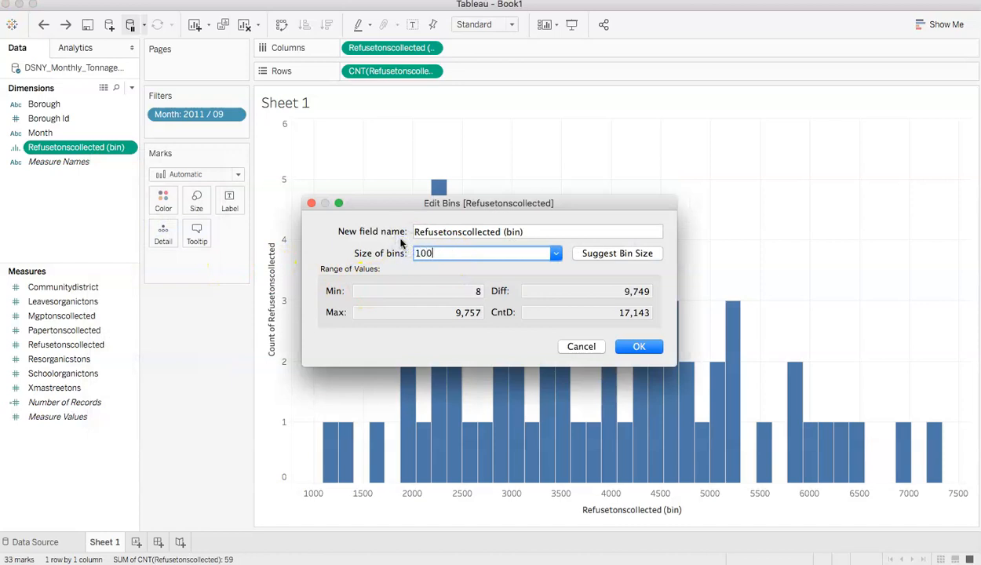
click(643, 348)
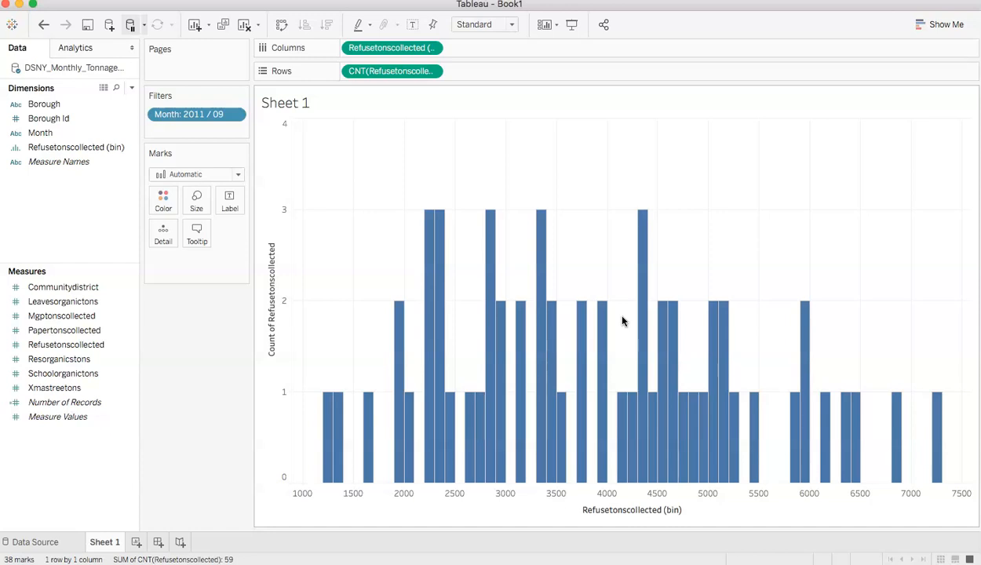
Inspect the count of records in the lowest 100-ton bins of the histogram.
mouse_move(327, 473)
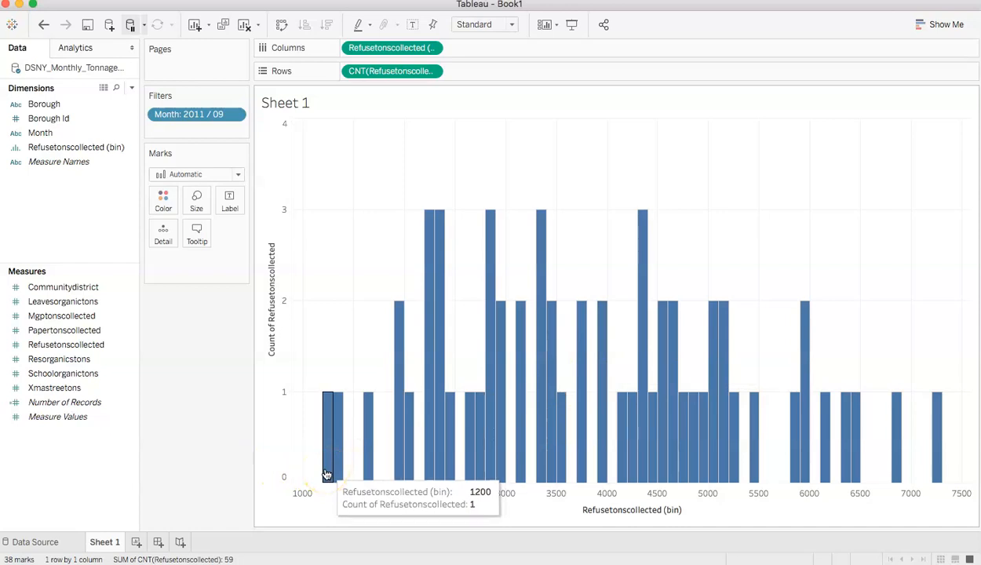
click(370, 478)
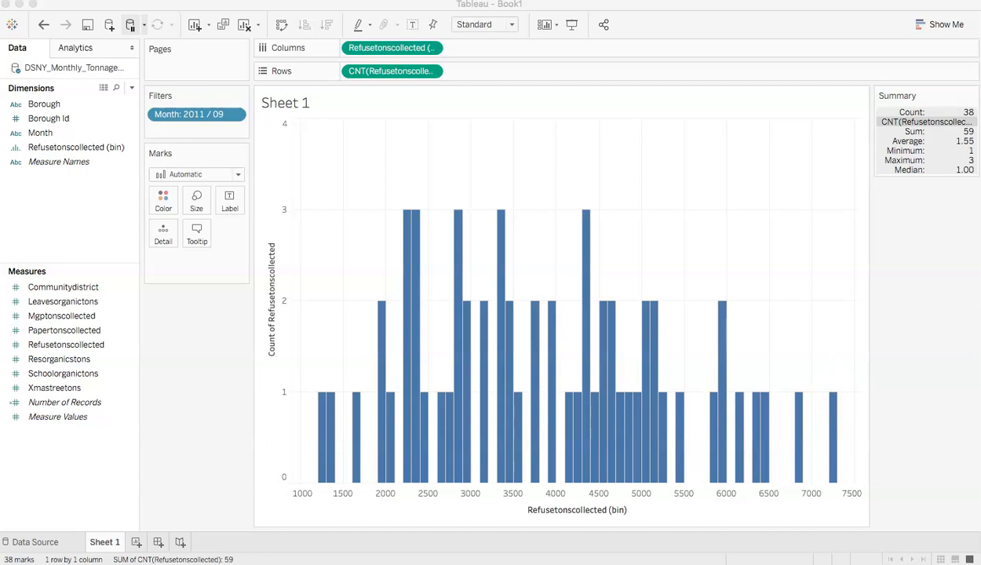
Hide the Summary card beside the histogram.
click(947, 96)
click(971, 96)
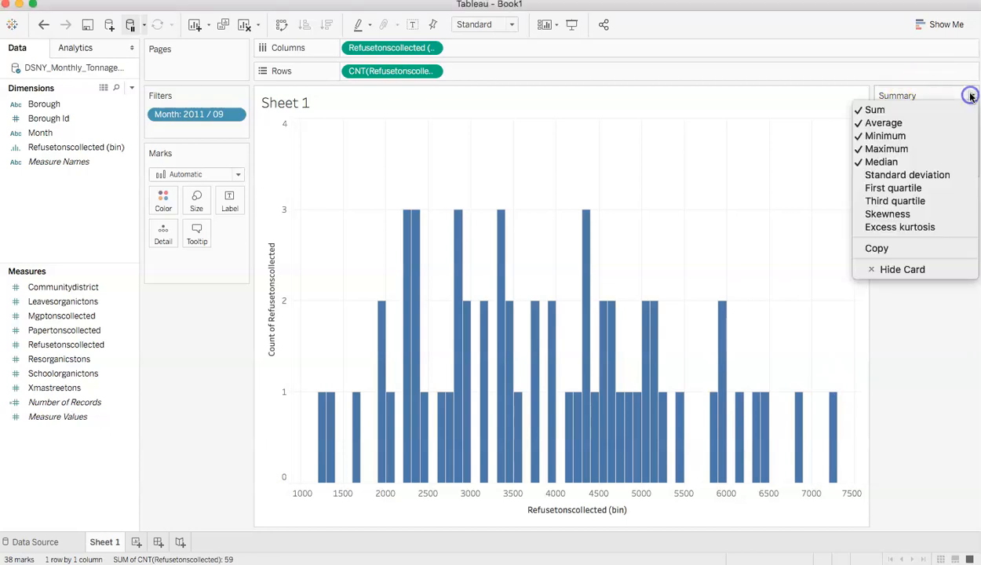
click(883, 270)
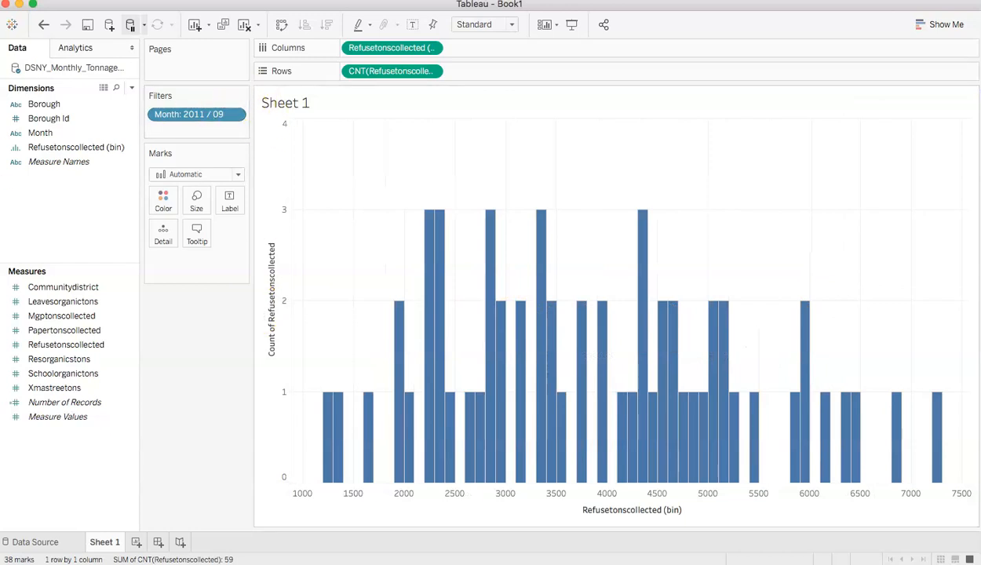
Check the size of bins in the settings of the Refusetonscollected (bin) field.
mouse_move(346, 458)
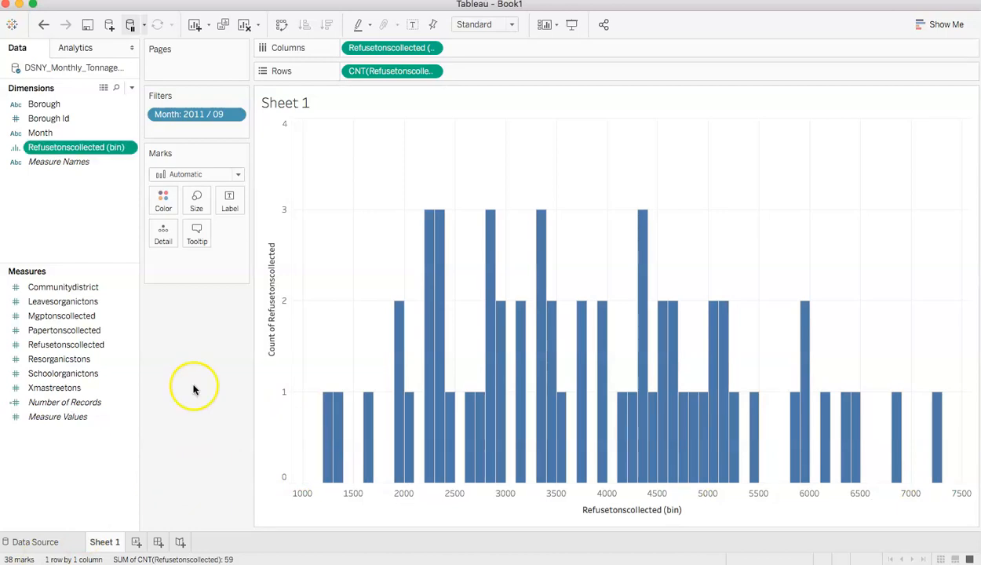
click(194, 388)
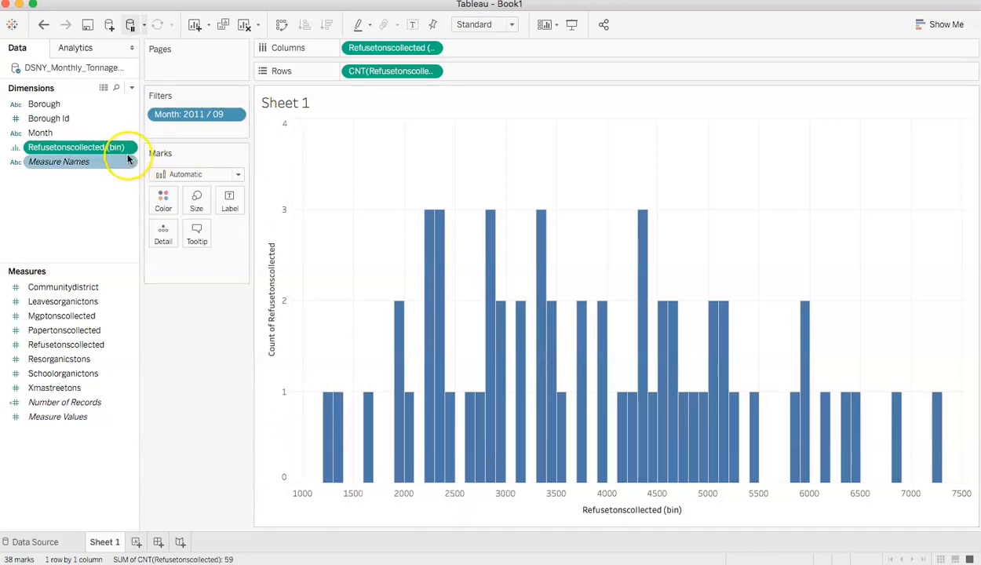
right_click(113, 147)
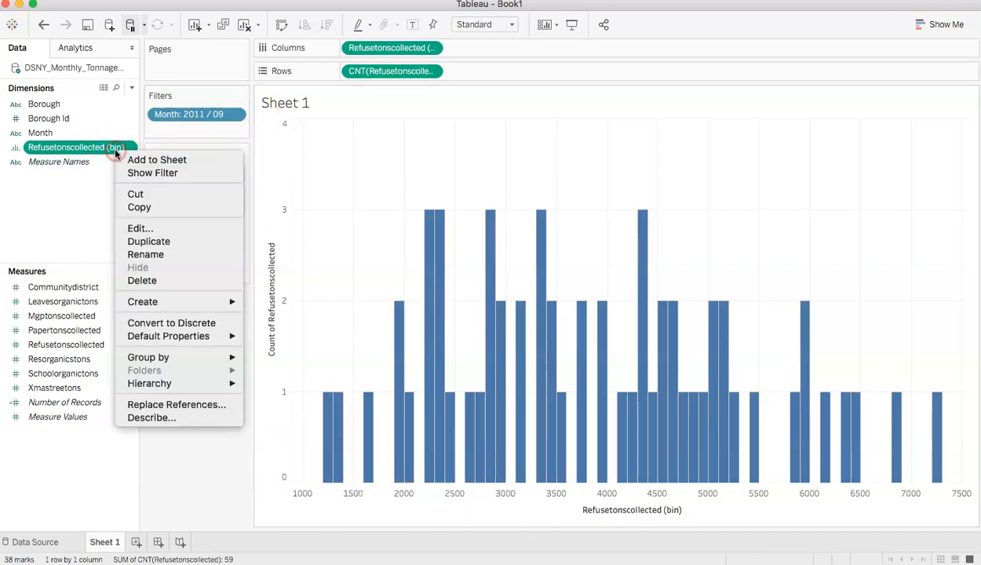
click(149, 228)
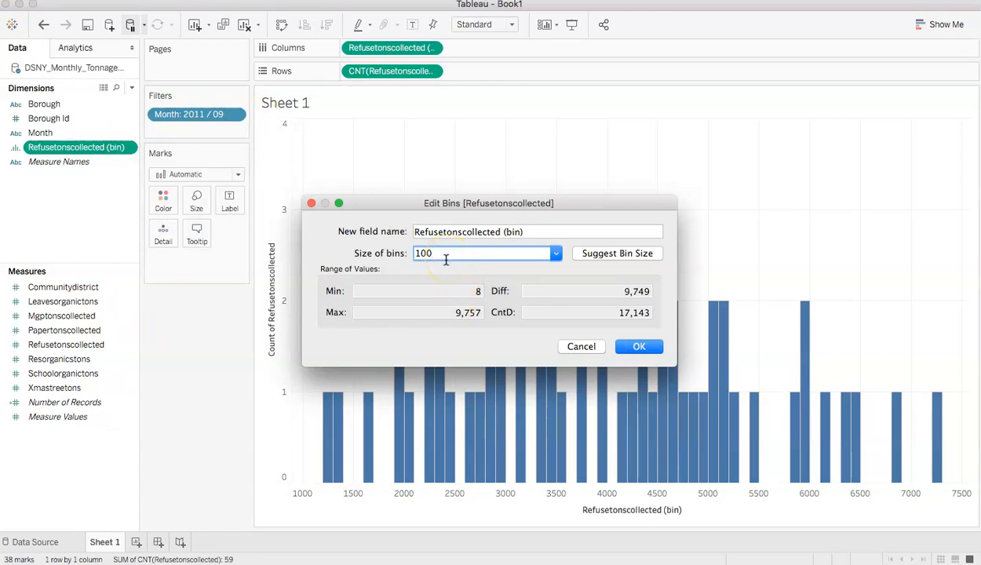
click(640, 347)
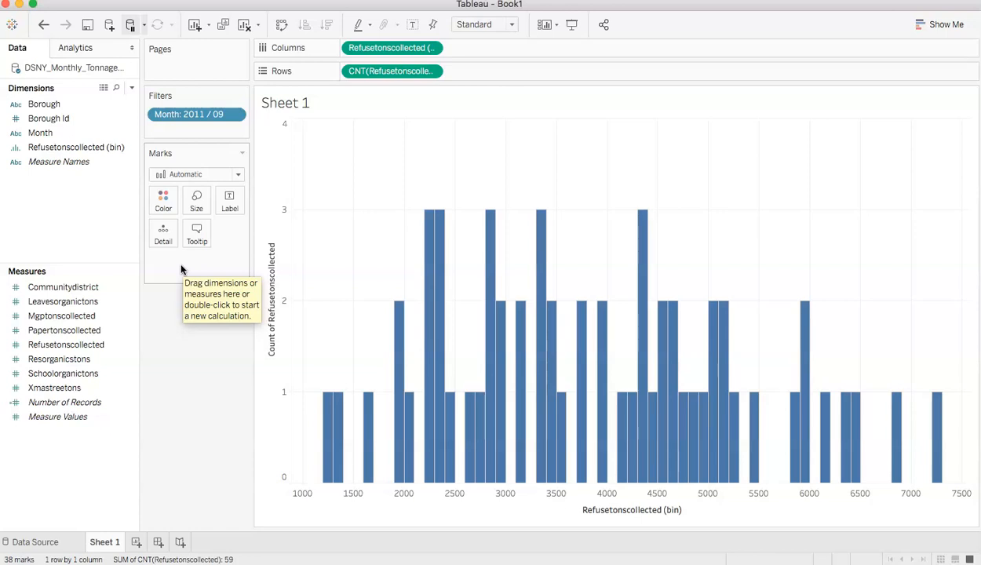
Switch the histogram's bar size from fixed to manual and widen the bars to about the maximum width.
click(194, 204)
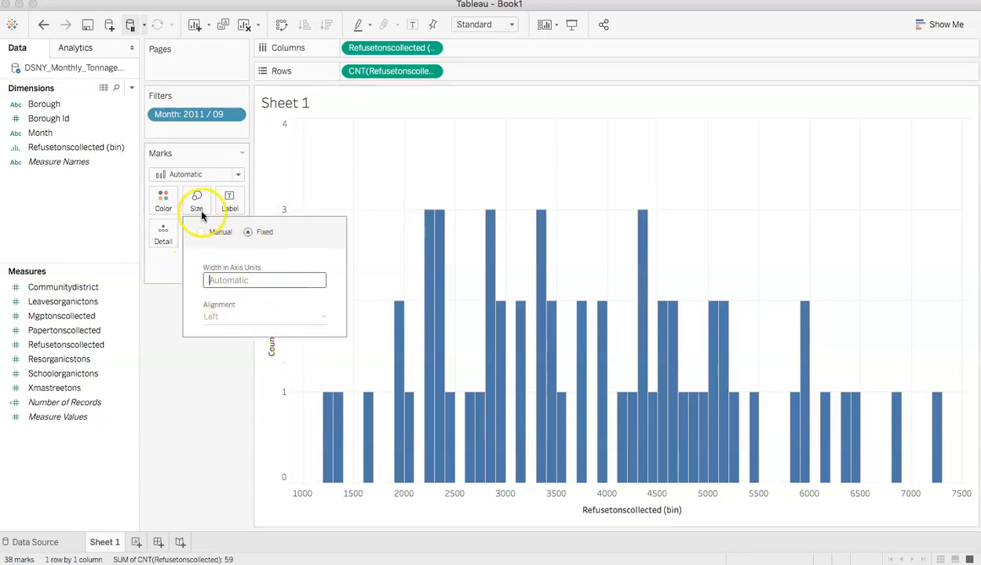
click(196, 204)
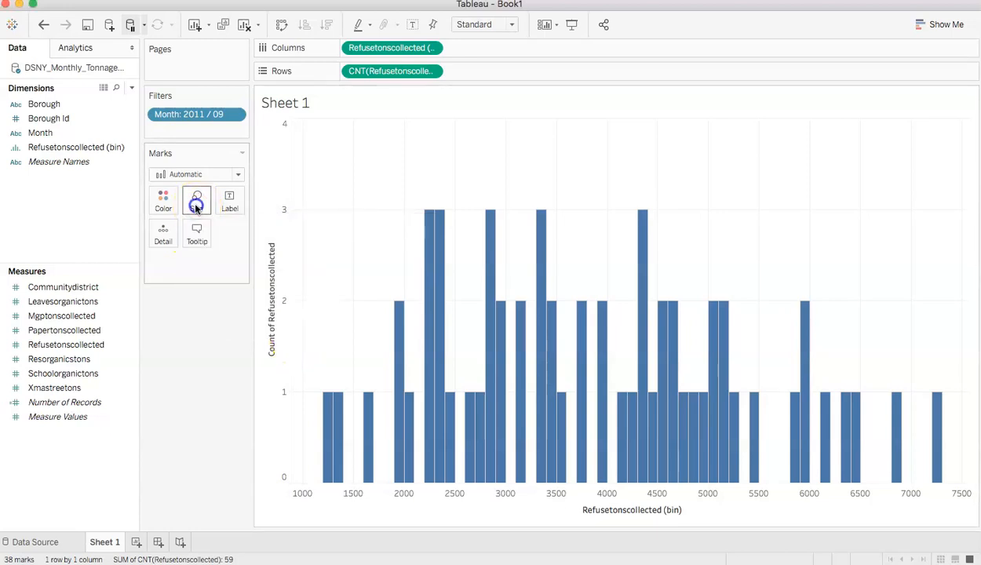
click(195, 204)
click(201, 234)
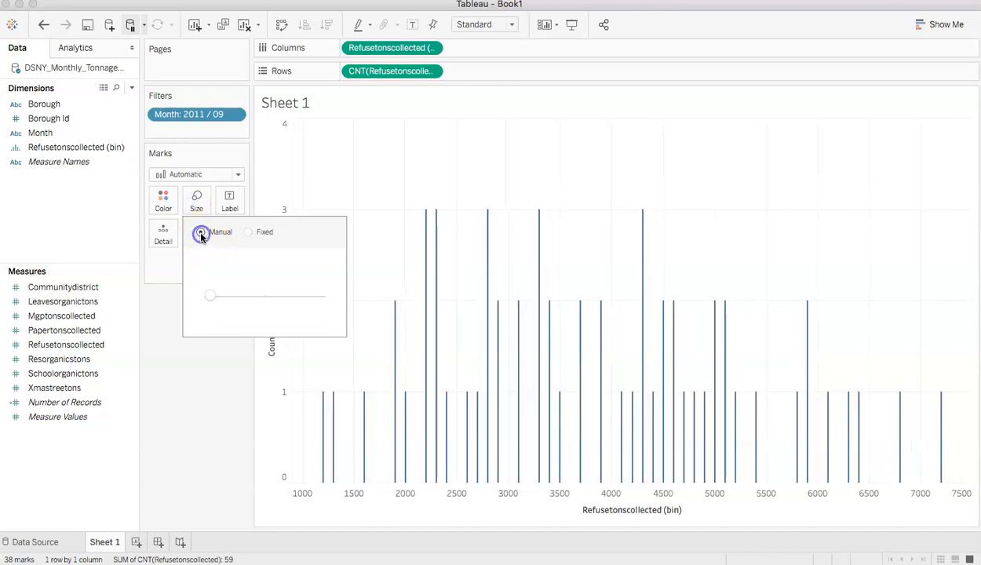
drag(210, 306, 334, 307)
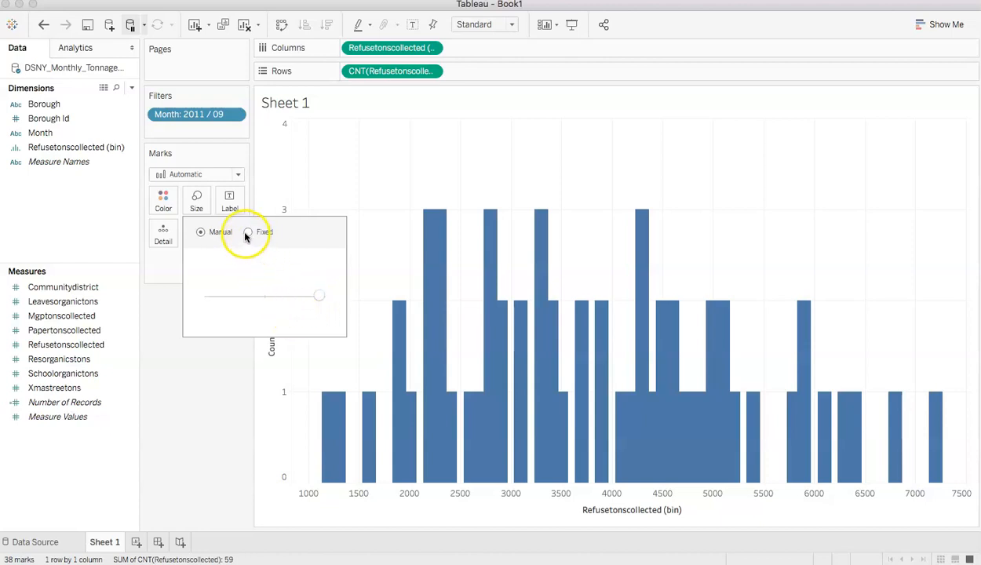
Recolor the histogram bars gray.
click(163, 203)
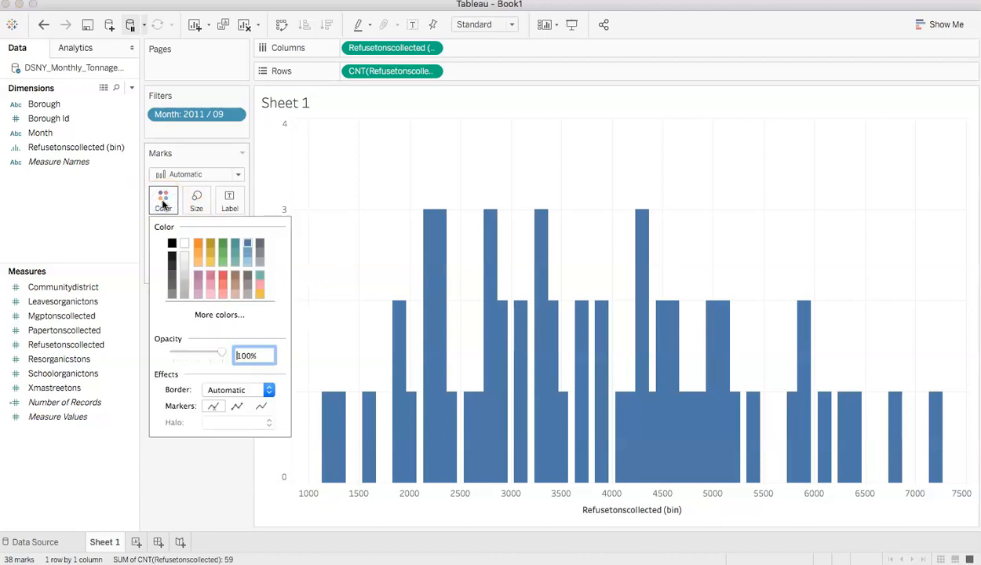
click(184, 295)
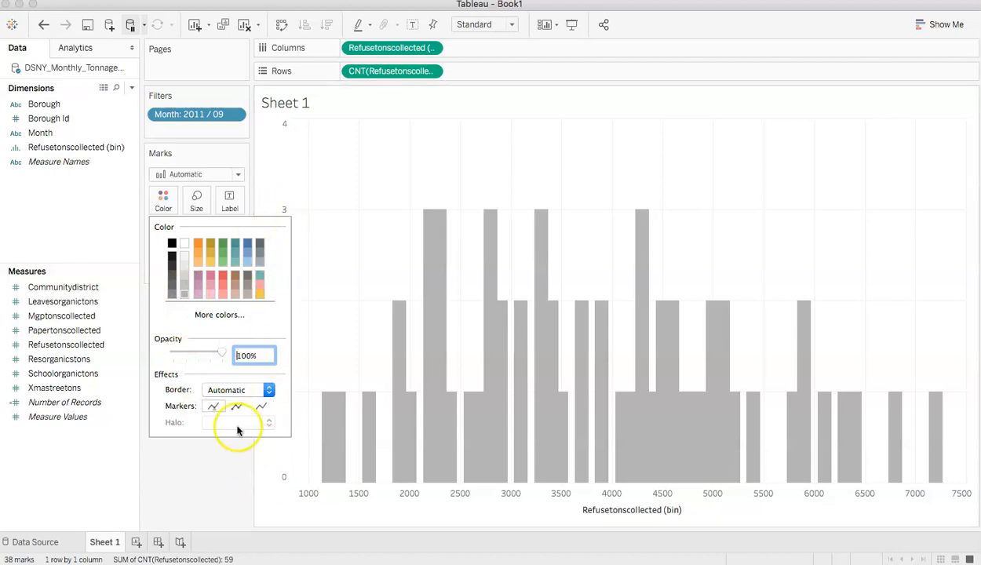
click(218, 486)
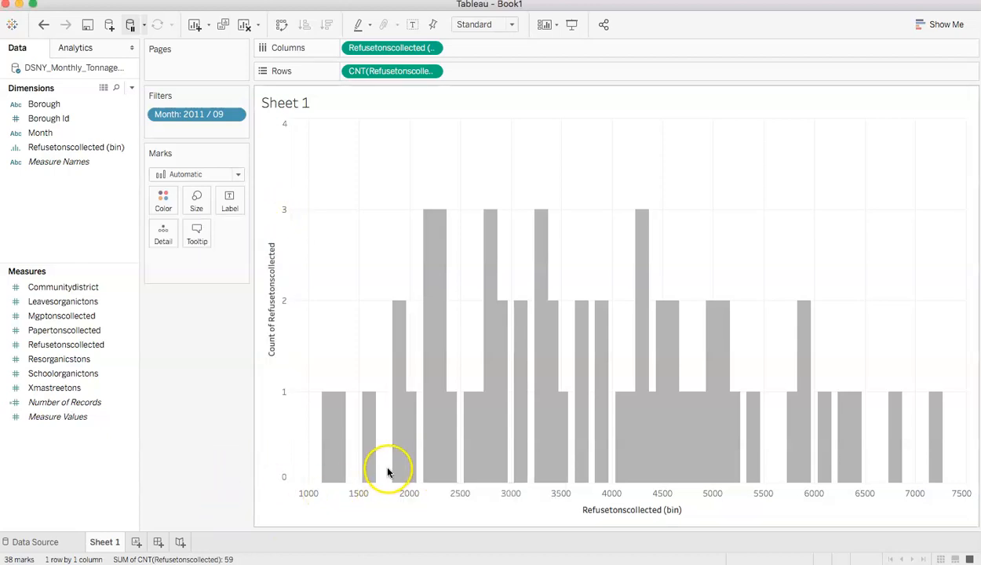
Set the bin size of the Refusetonscollected (bin) field to 200.
click(50, 147)
right_click(52, 147)
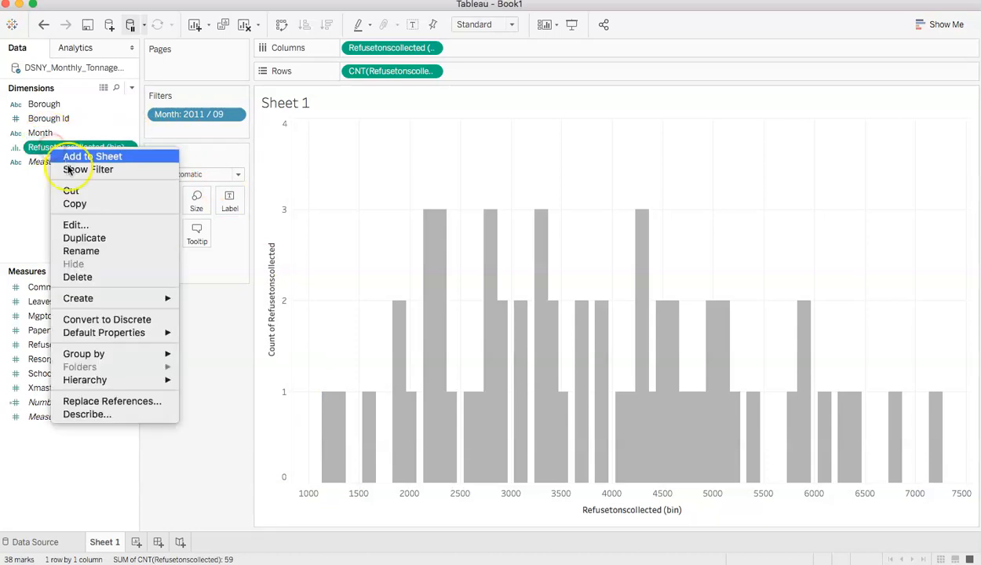
click(100, 225)
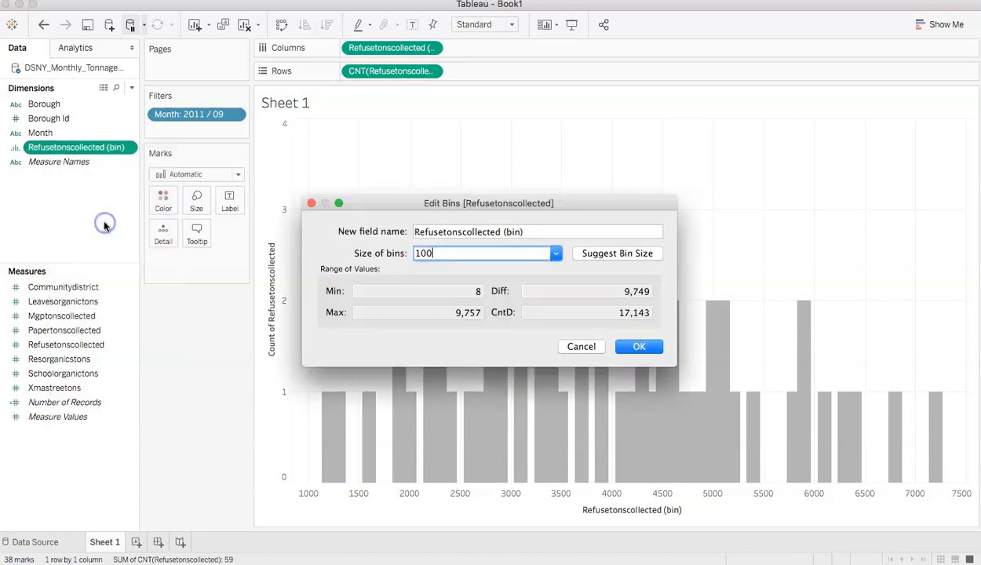
drag(436, 252, 403, 253)
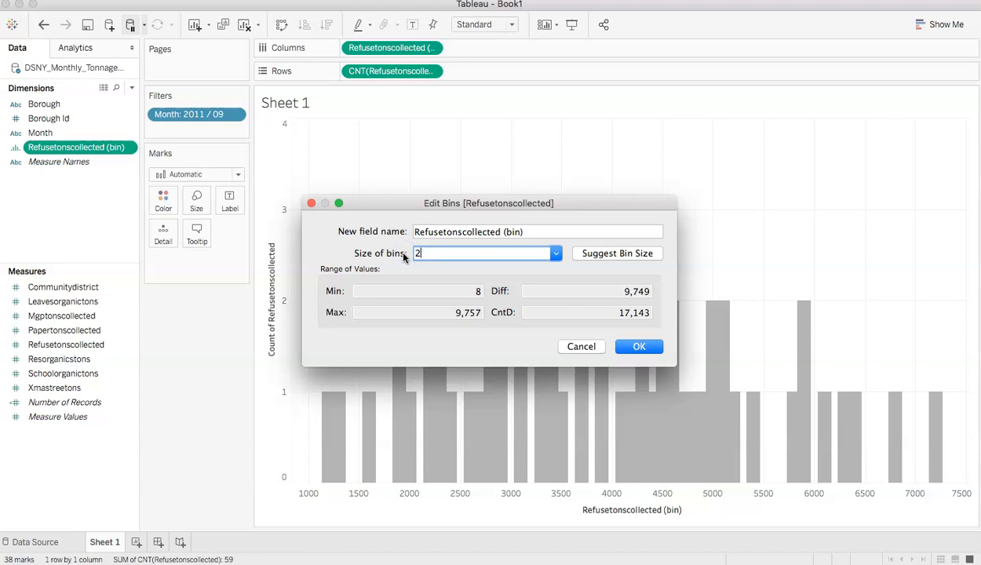
click(638, 348)
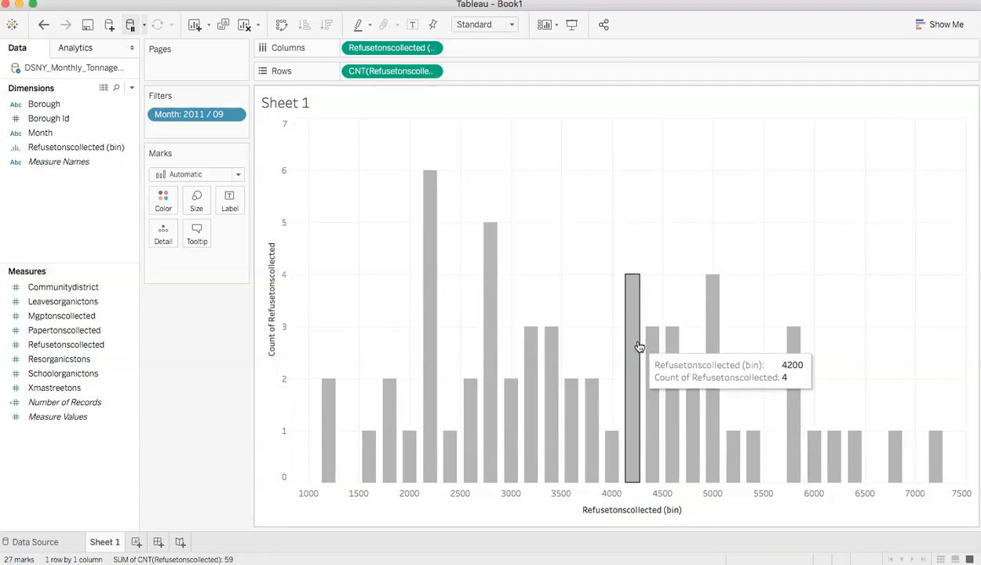
click(85, 147)
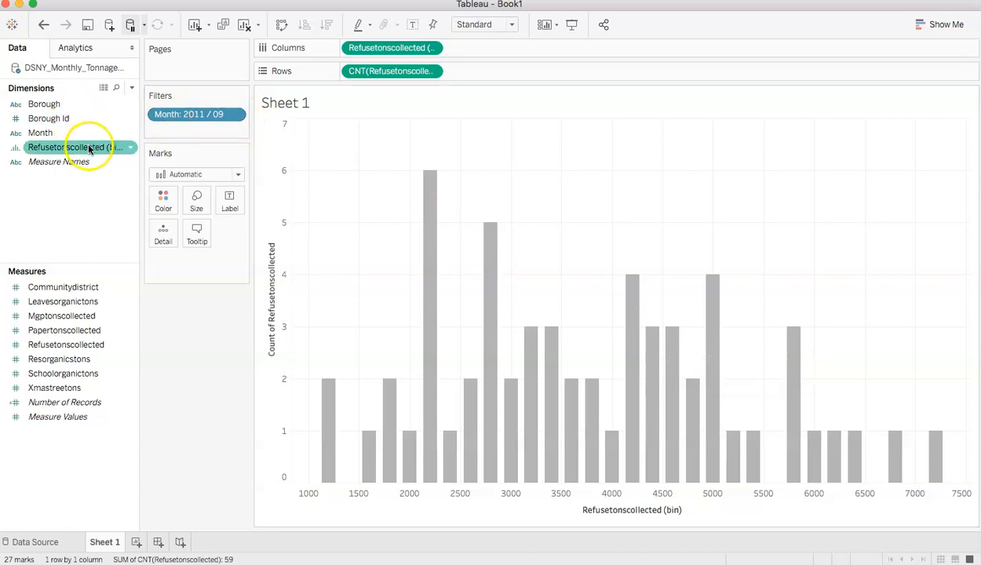
right_click(85, 147)
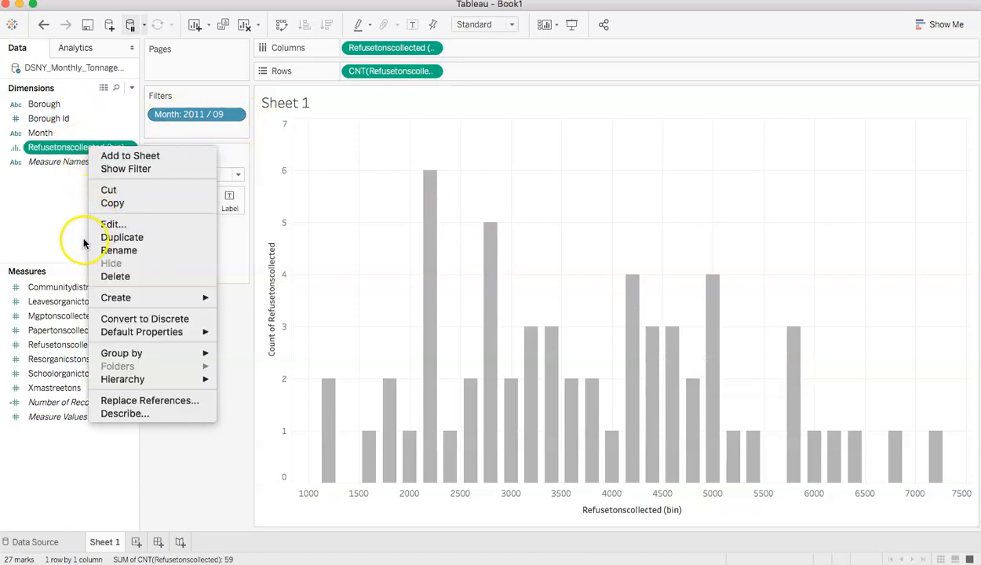
click(236, 232)
Try to widen the histogram bars further with the manual size setting.
click(197, 198)
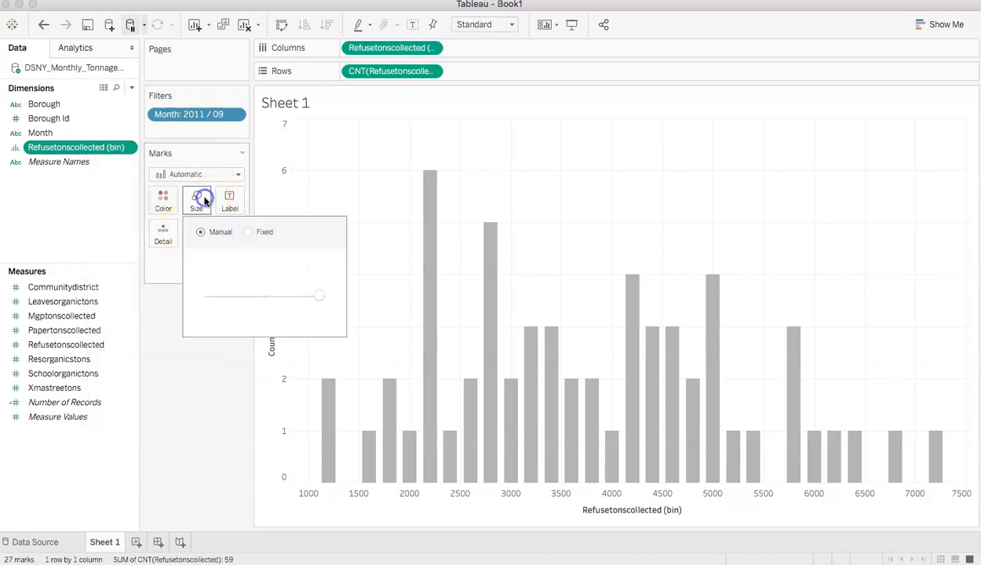
drag(319, 296, 381, 304)
click(212, 367)
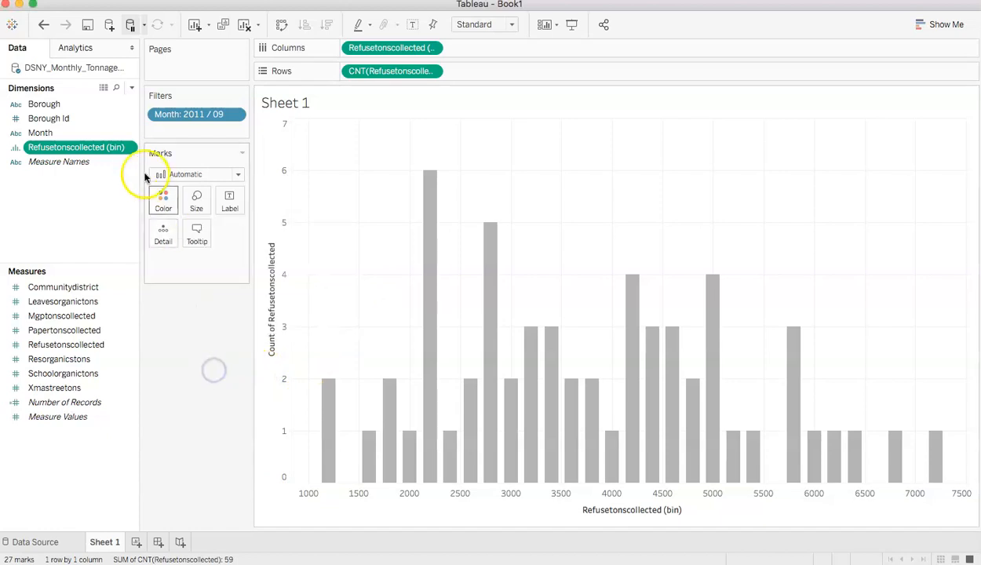
Set the bin size of the Refusetonscollected (bin) field to 250.
click(128, 147)
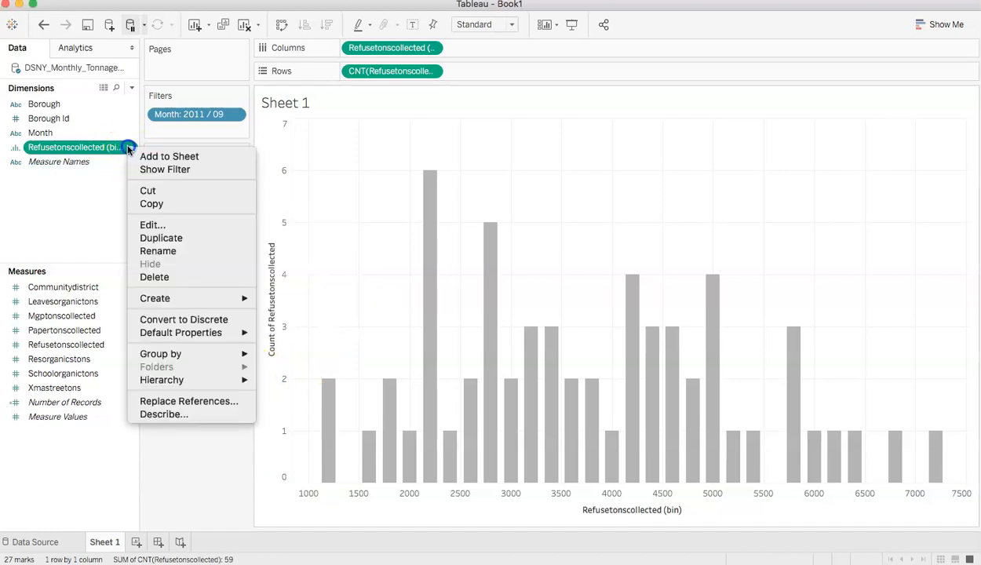
click(161, 223)
drag(479, 252, 392, 246)
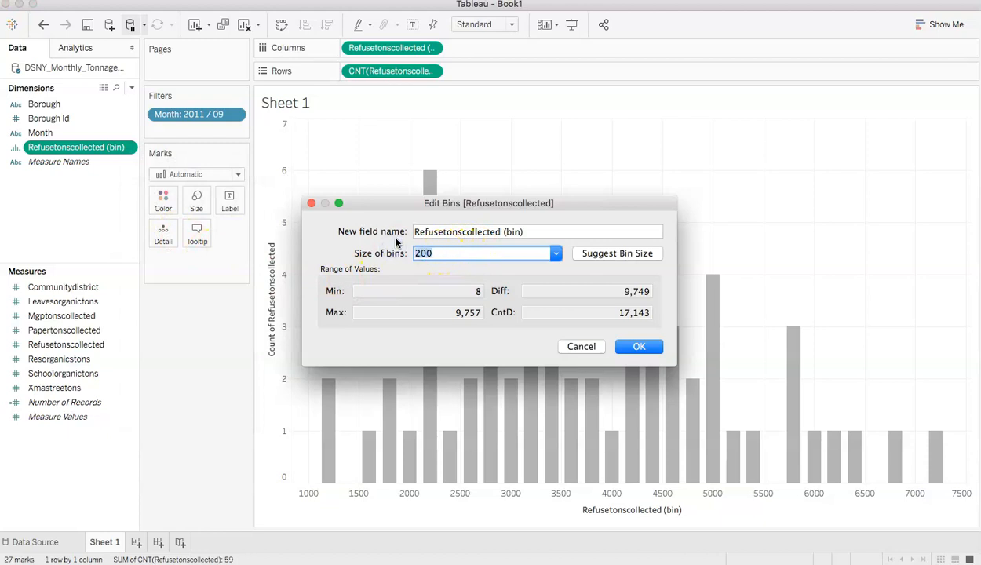
text(250)
key(Return)
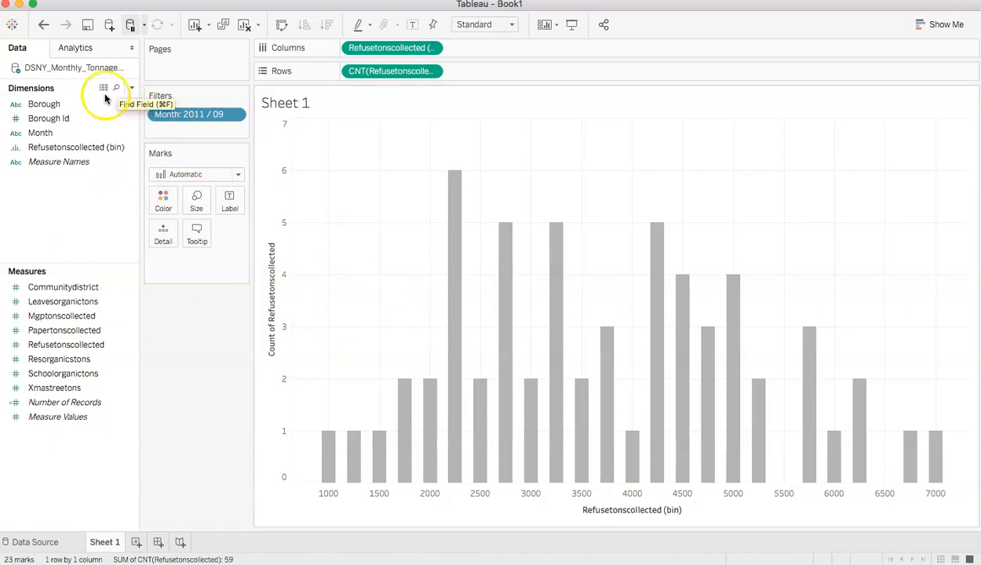
Set the bin size of the Refusetonscollected (bin) field to 500.
click(114, 147)
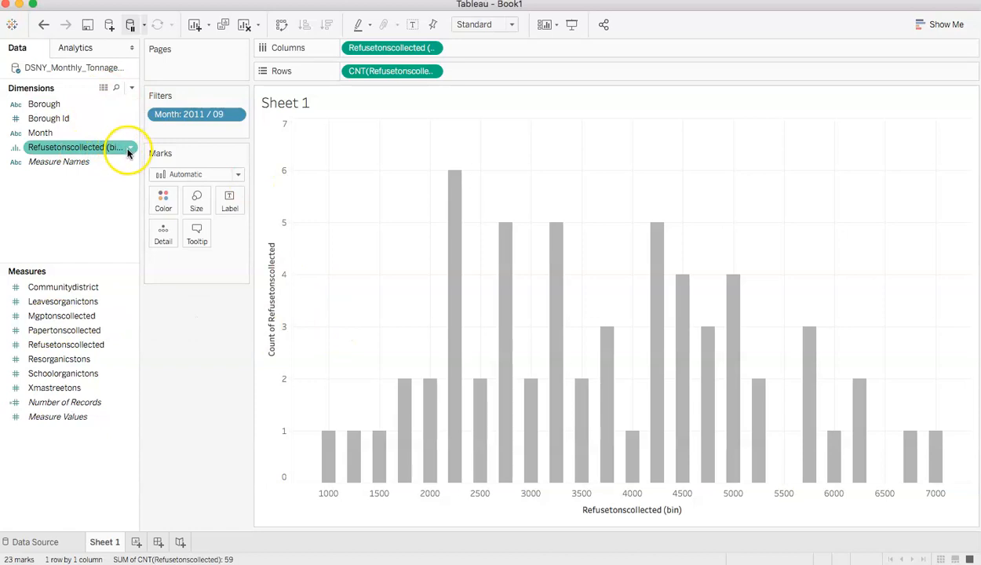
right_click(124, 146)
click(144, 227)
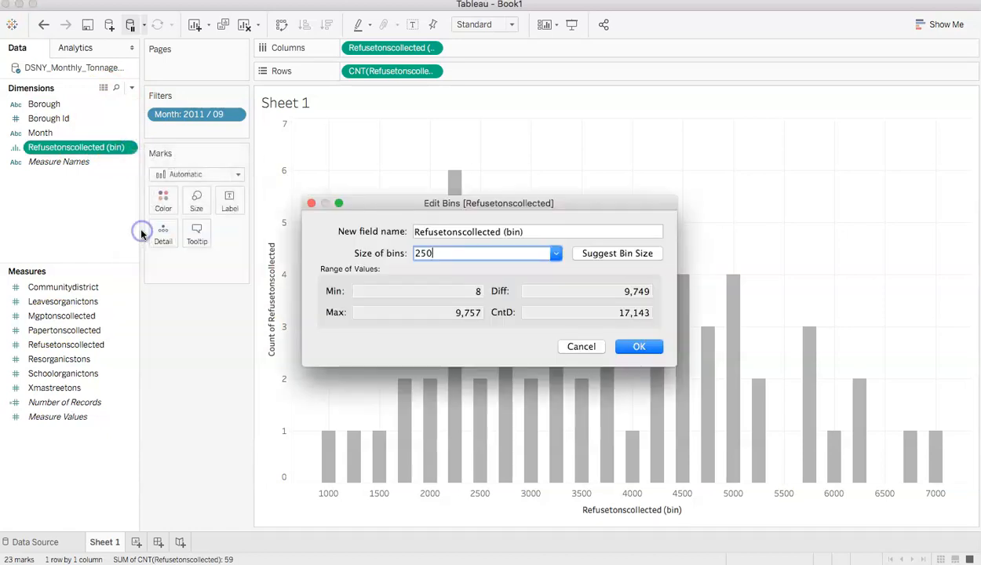
click(437, 254)
drag(438, 254, 400, 249)
text(50)
click(639, 346)
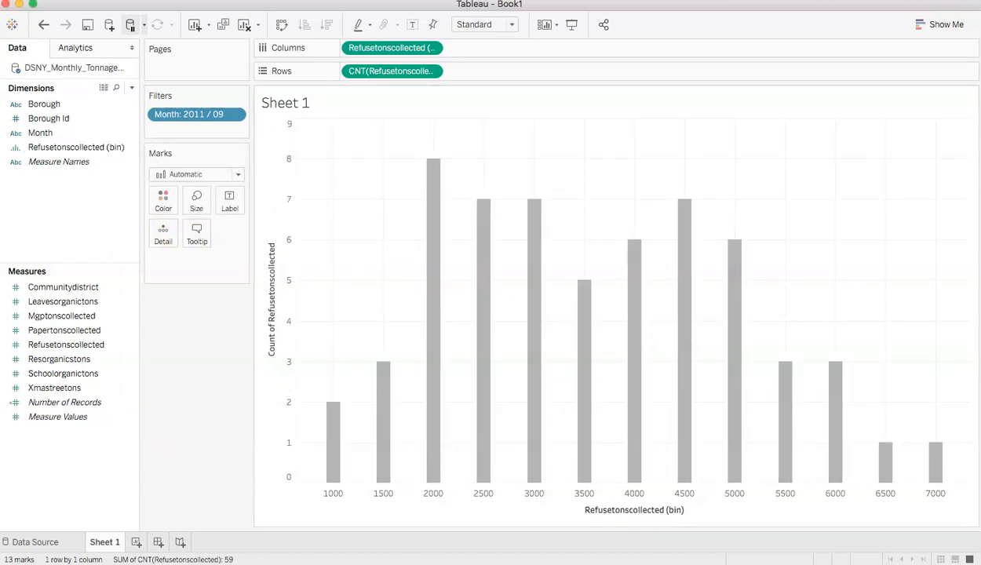
Switch the histogram's bar size from manual to fixed, keeping the automatic width in axis units.
click(202, 201)
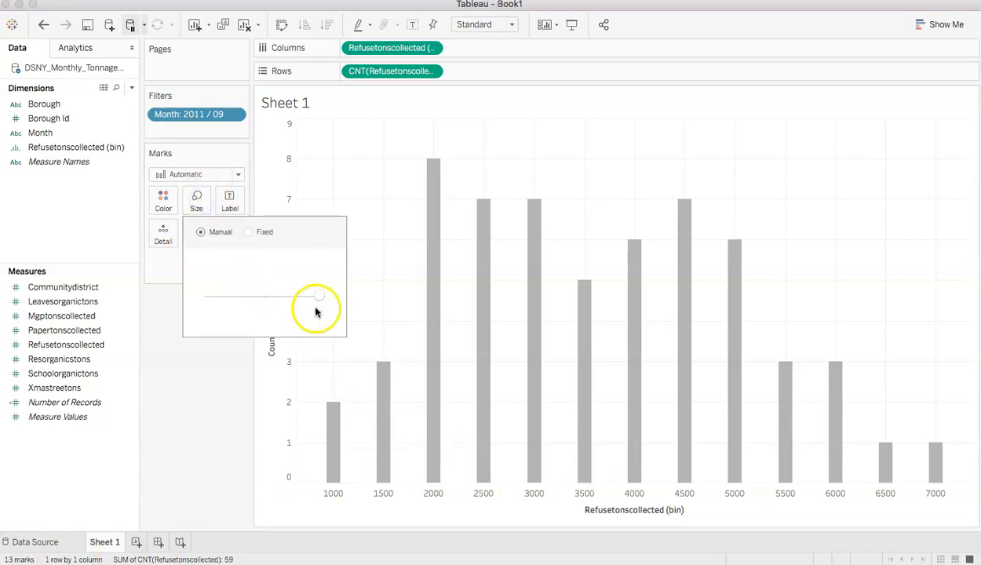
click(247, 233)
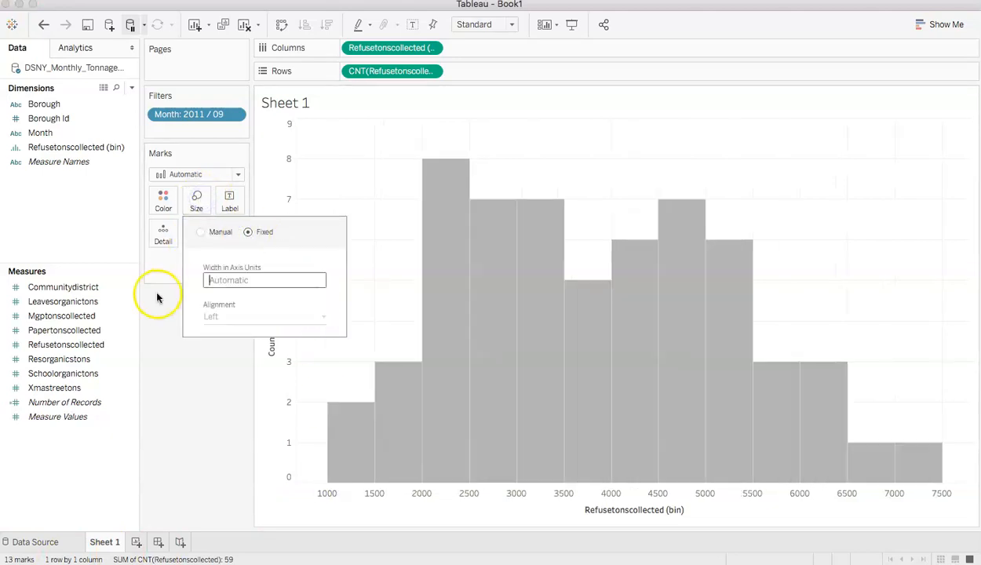
click(174, 444)
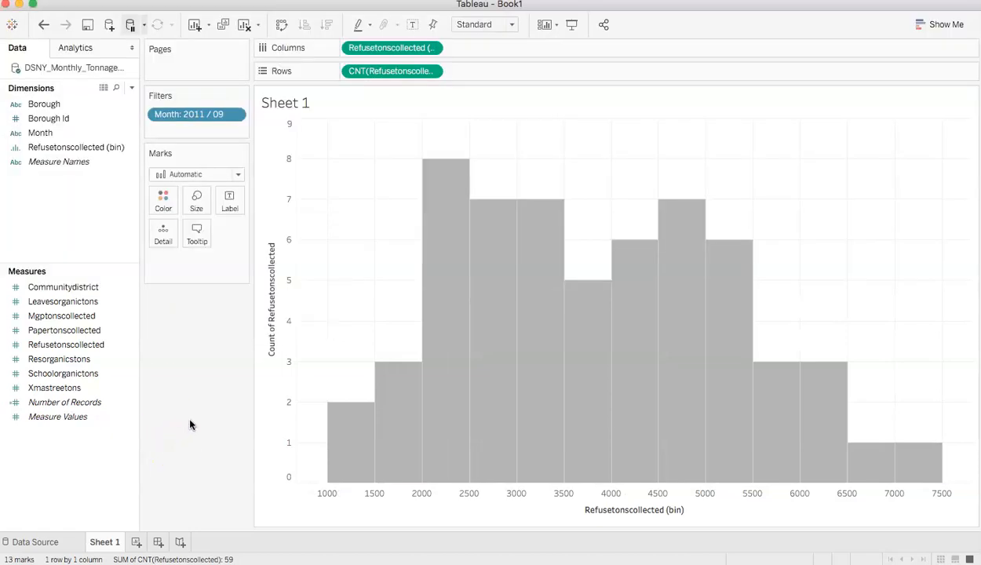
Give the histogram bars a black border.
mouse_move(365, 454)
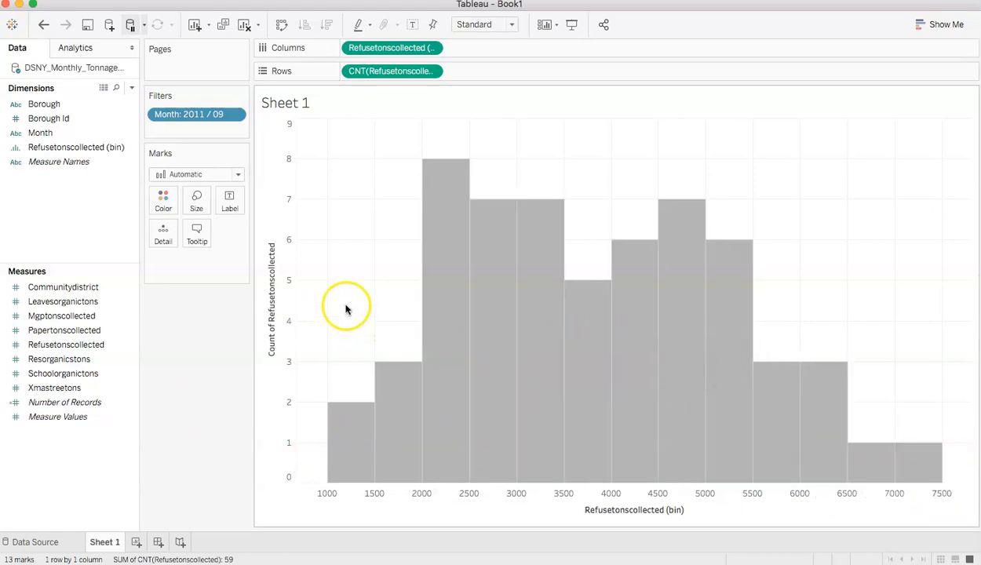
click(157, 200)
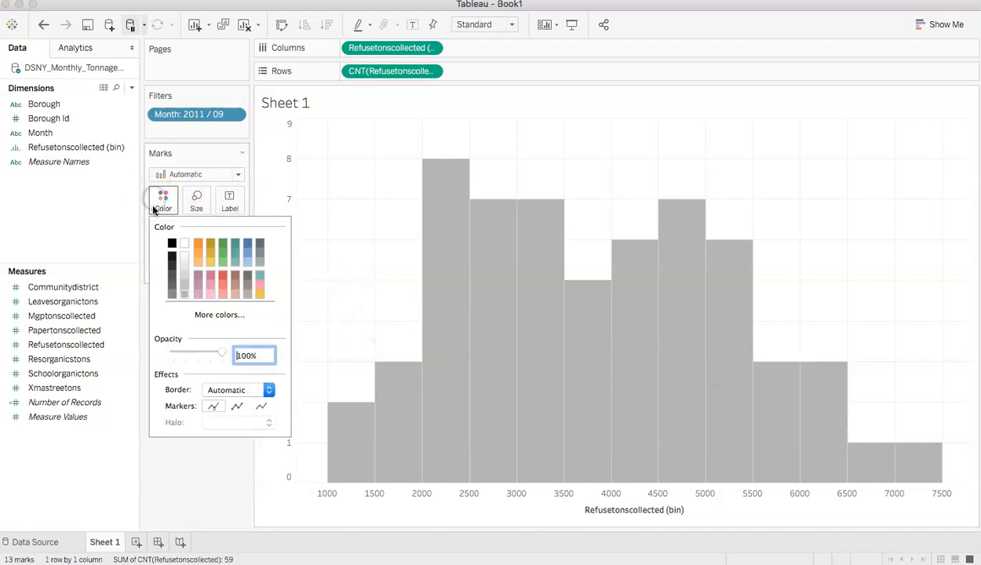
click(268, 390)
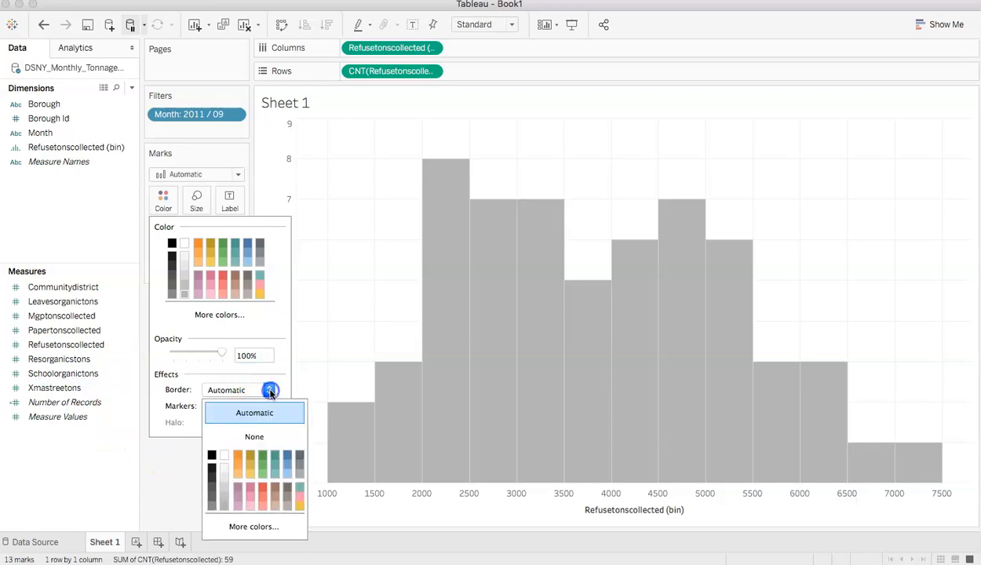
click(212, 457)
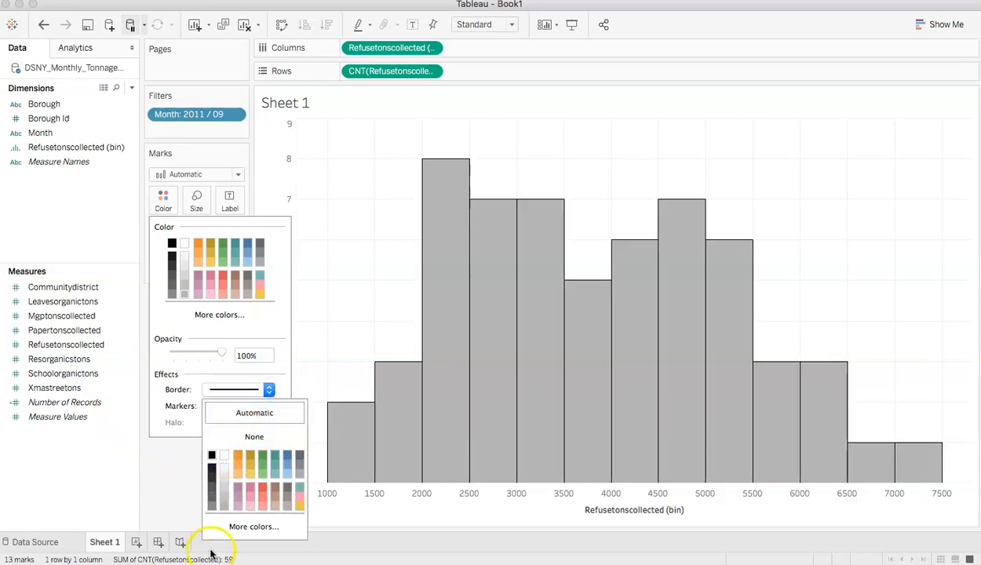
click(177, 504)
click(163, 199)
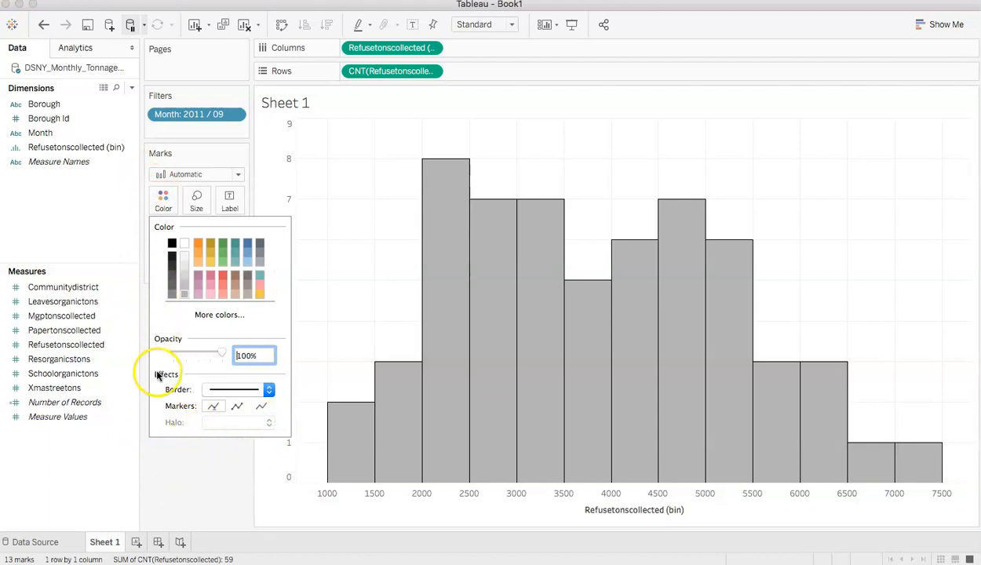
click(171, 452)
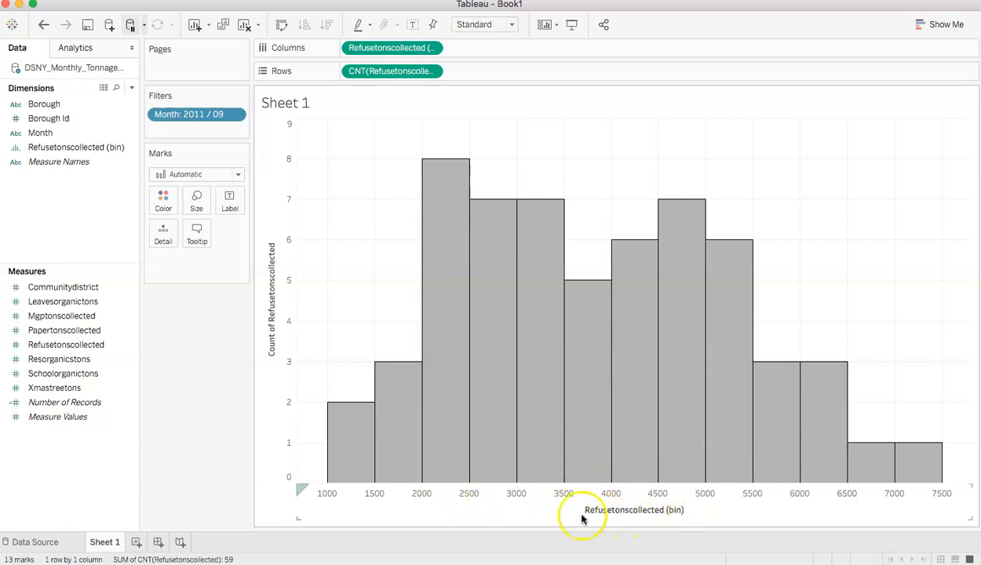
Review the histogram and check the size of bins for Refusetonscollected (bin), leaving the settings without changes.
mouse_move(873, 476)
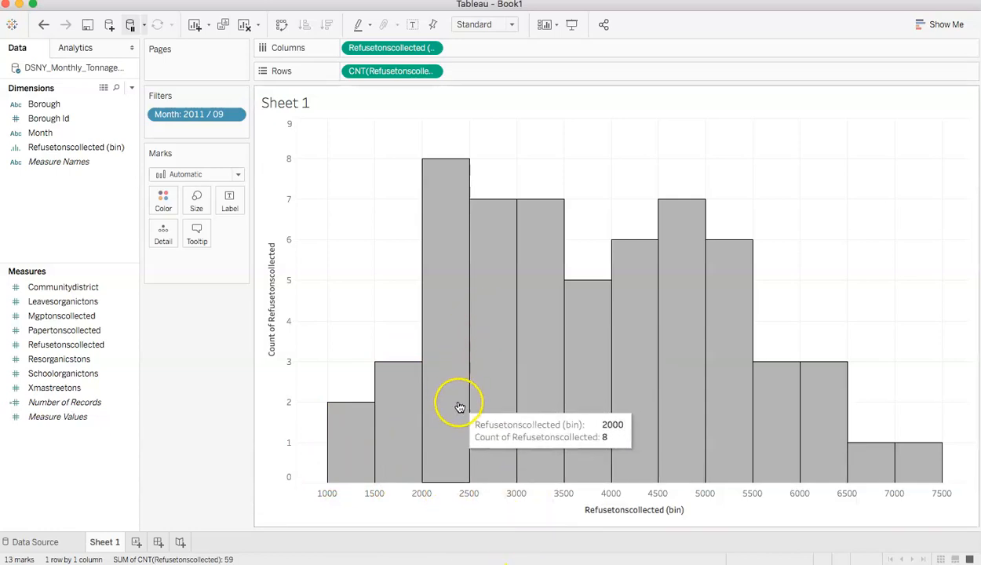
click(110, 148)
right_click(110, 144)
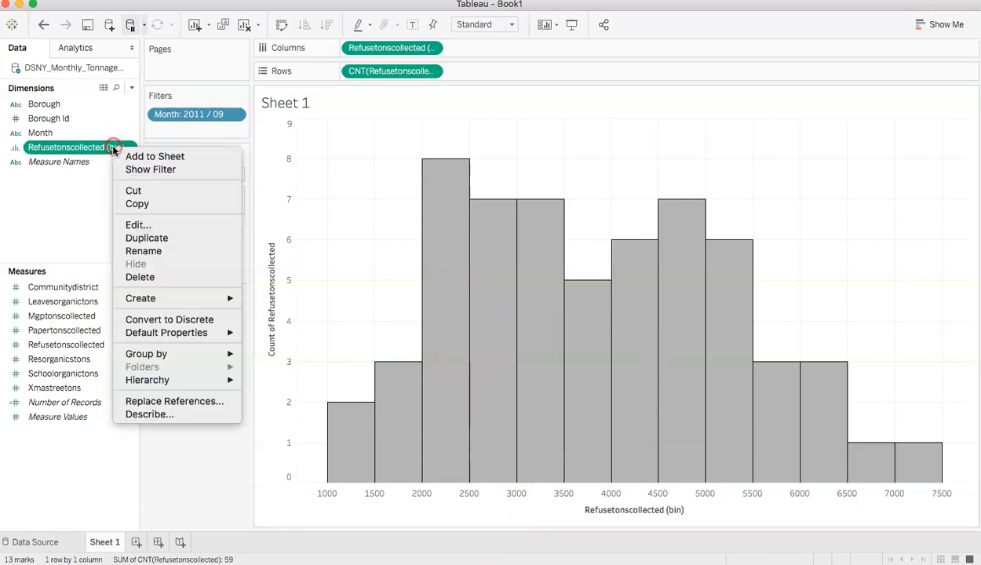
click(153, 226)
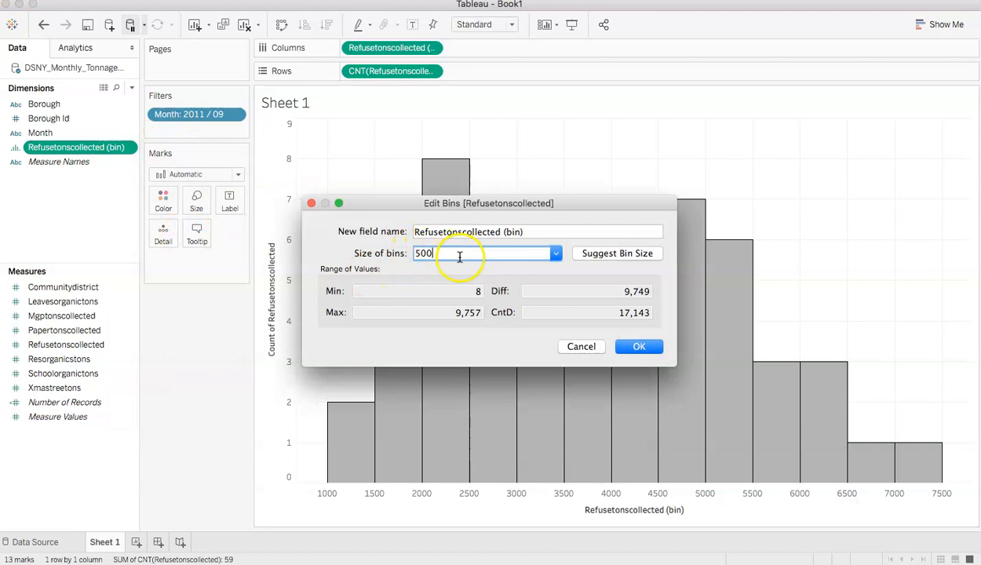
click(578, 347)
mouse_move(580, 345)
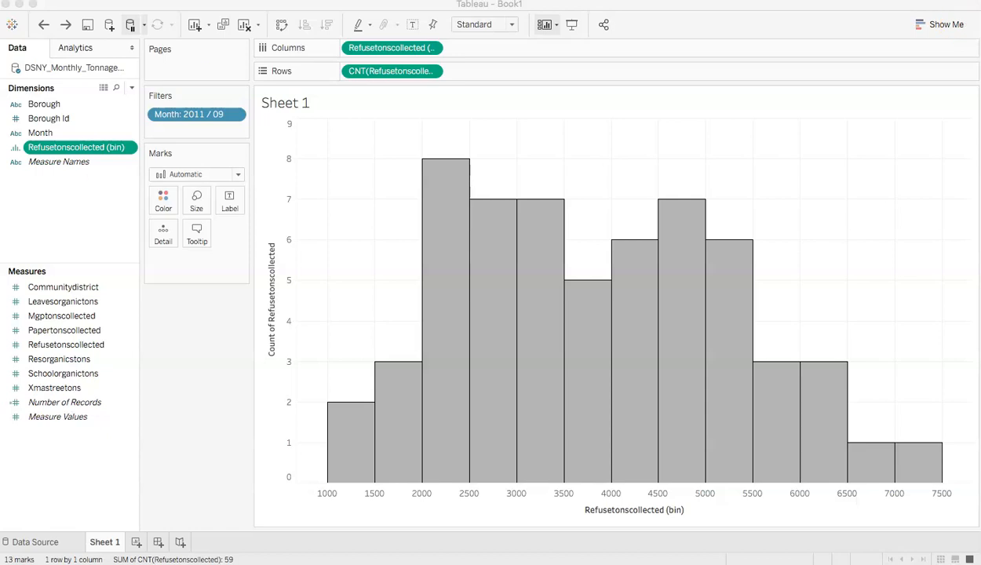
Replace the sheet name placeholder in the worksheet title with "Histogram of Refuse Tons Collected DSNY in September 2011".
click(703, 22)
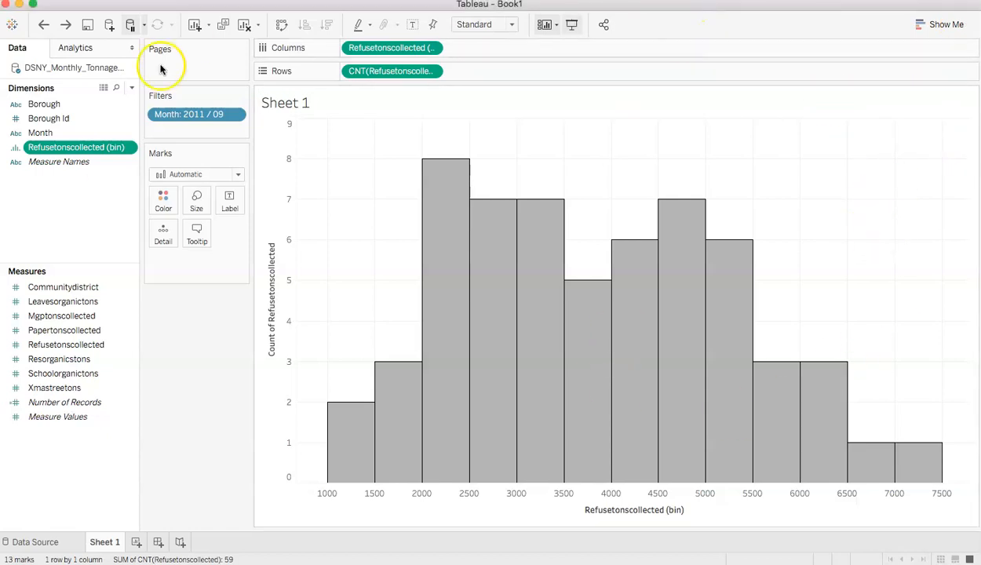
click(323, 106)
click(307, 103)
click(306, 104)
double_click(305, 104)
click(311, 104)
click(312, 104)
click(299, 104)
click(185, 394)
click(106, 219)
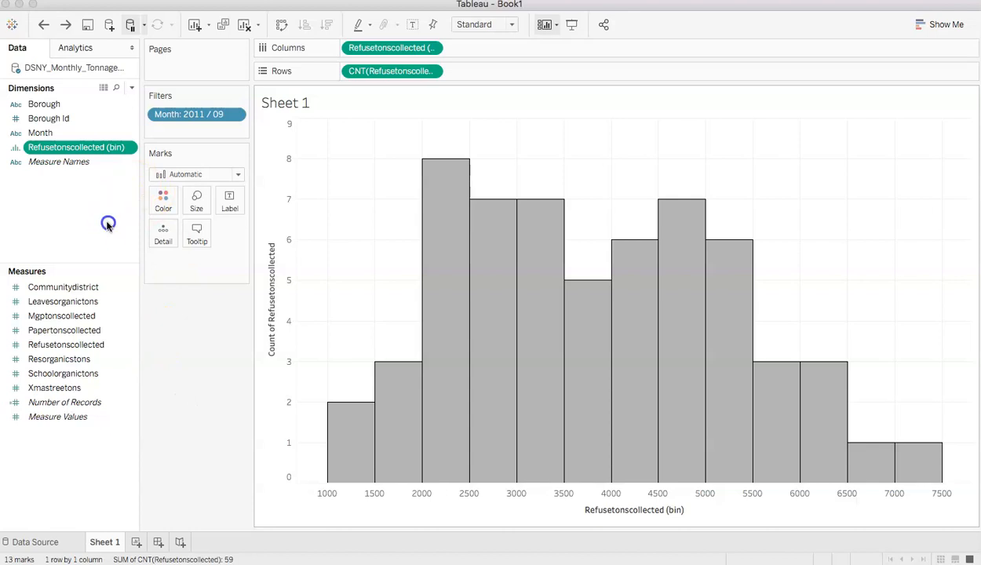
drag(795, 10, 797, 13)
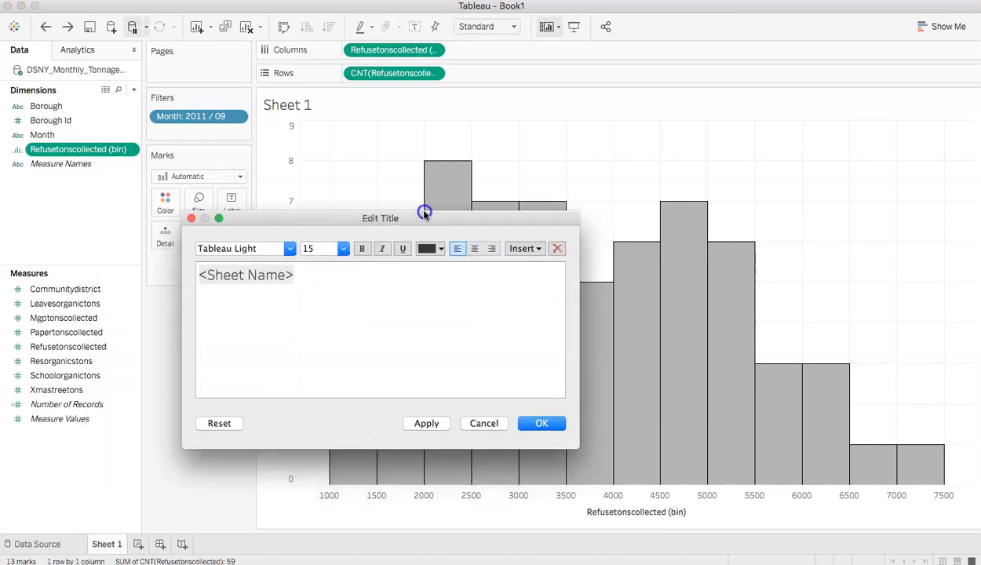
drag(424, 211, 443, 187)
click(334, 245)
drag(334, 245, 219, 246)
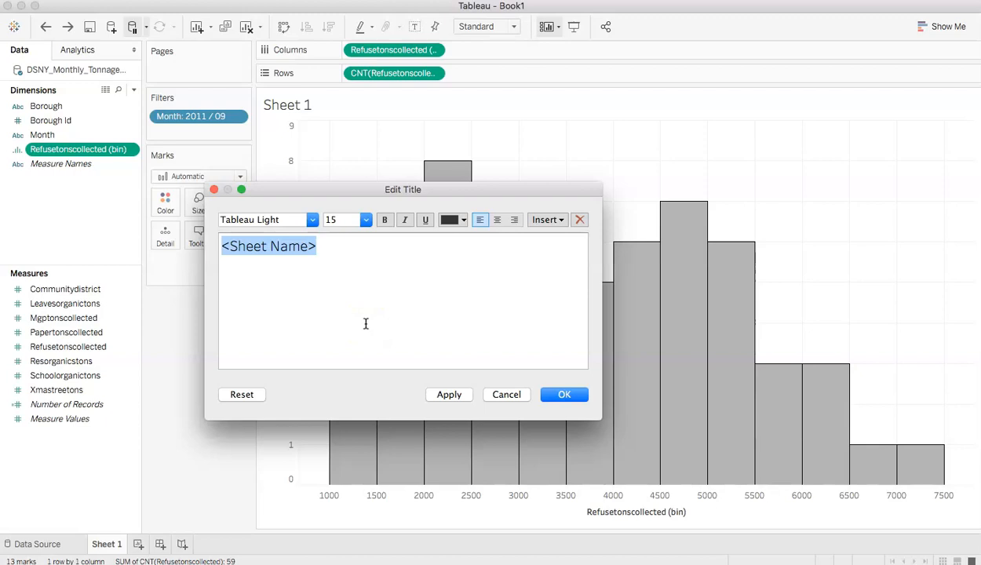
text(Histogram of)
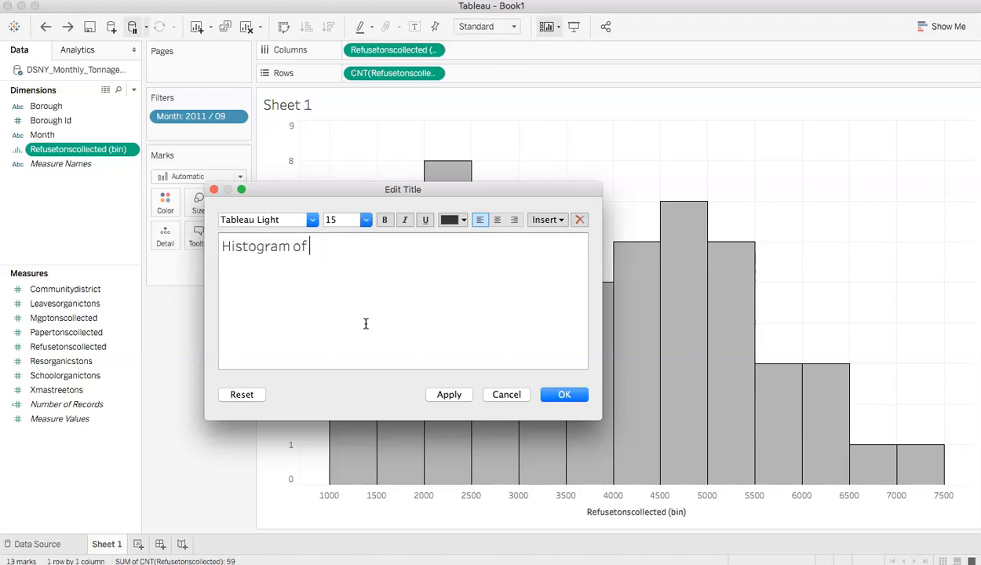
text( Refuse Tons)
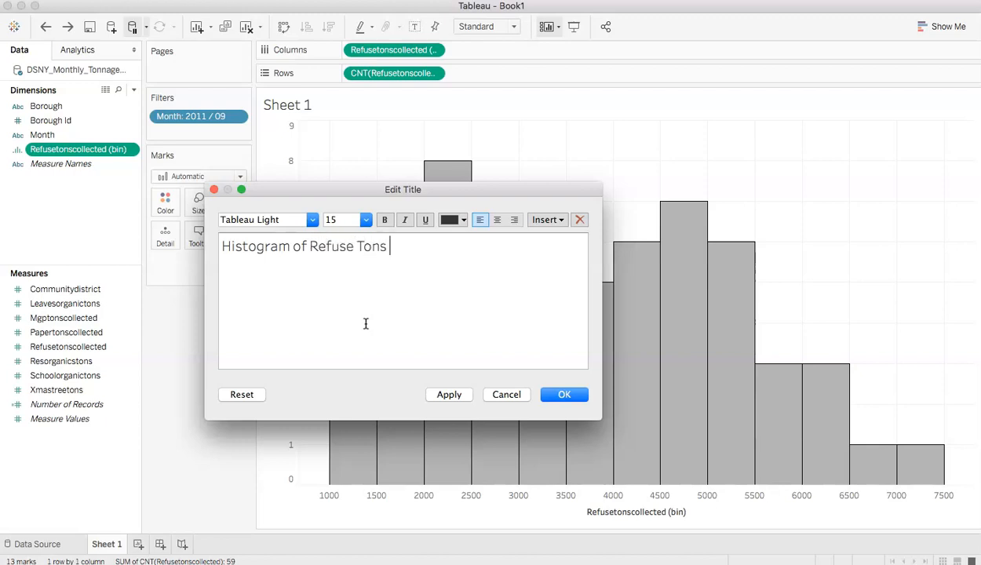
text( Collected DSNY)
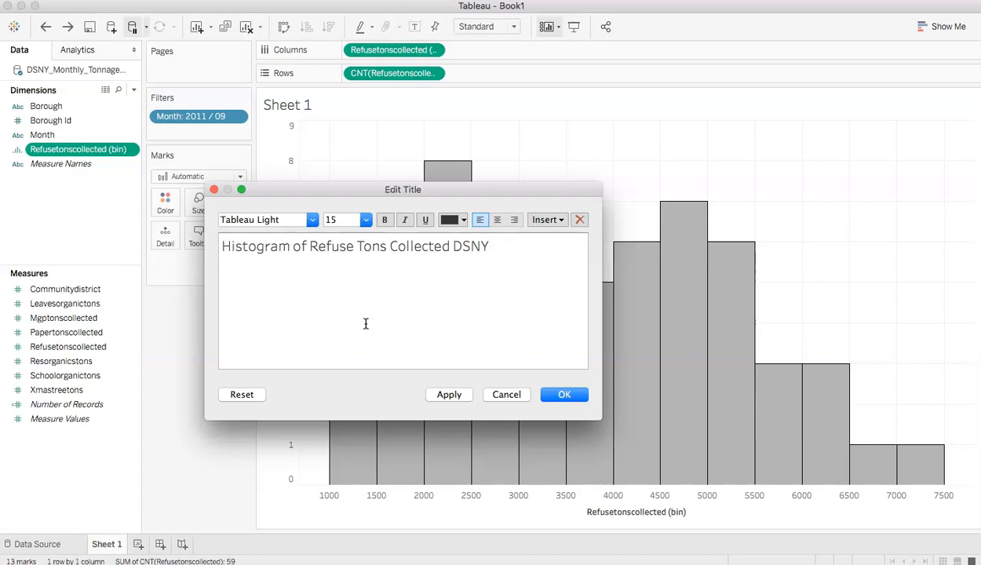
text(in September 2011)
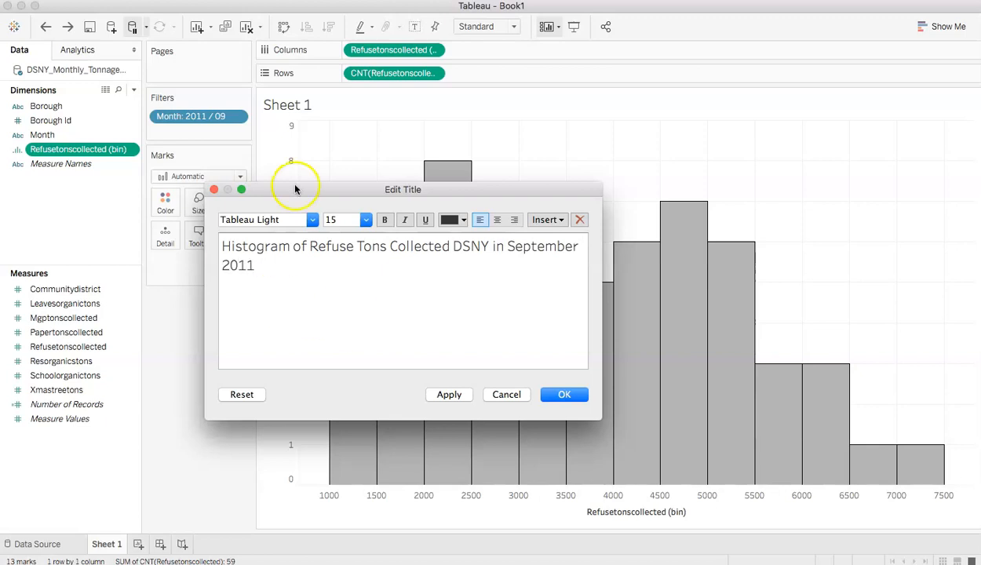
Append "by Community District" to the worksheet title text and apply the title.
drag(339, 191, 400, 169)
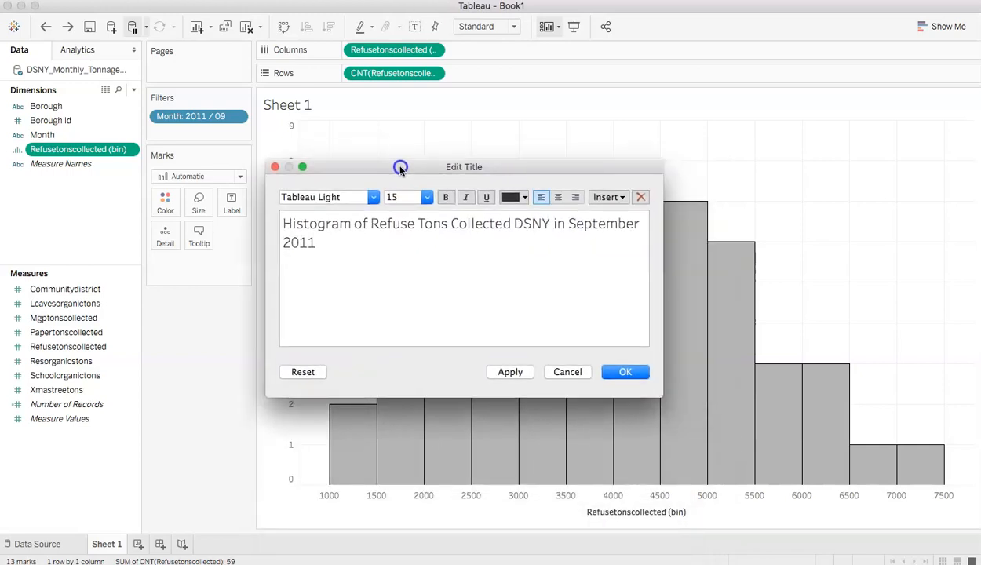
text(by Com,m)
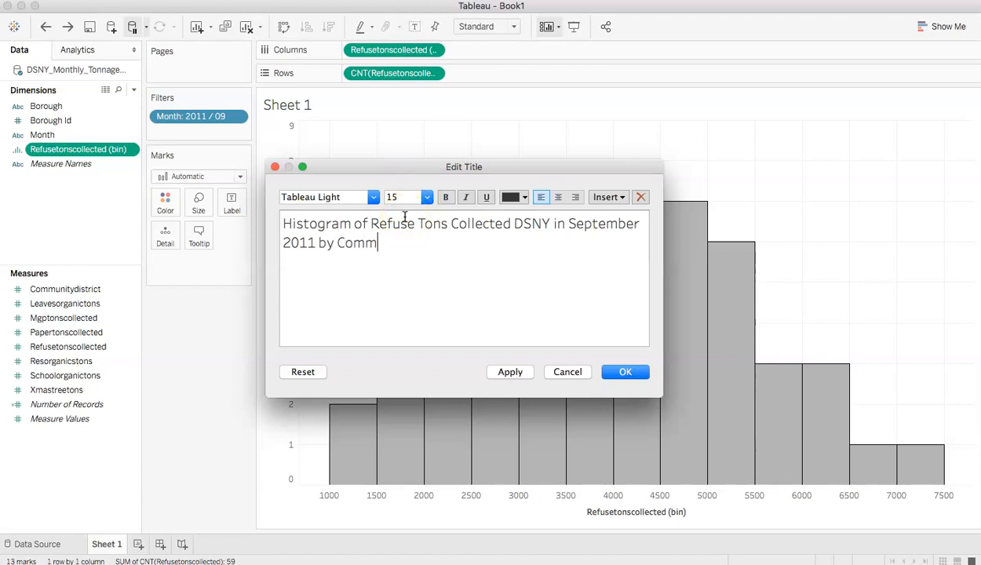
text(unity District)
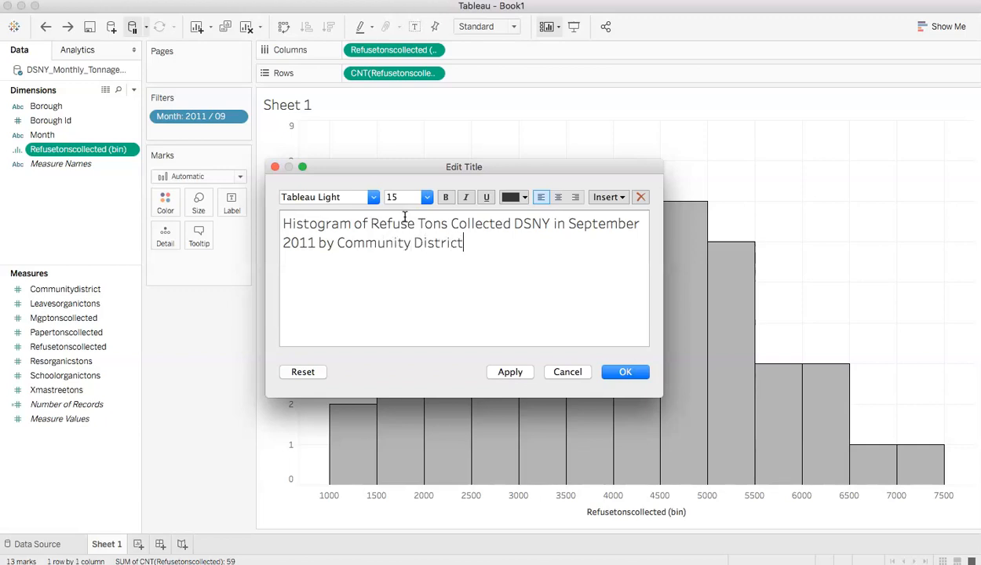
click(628, 372)
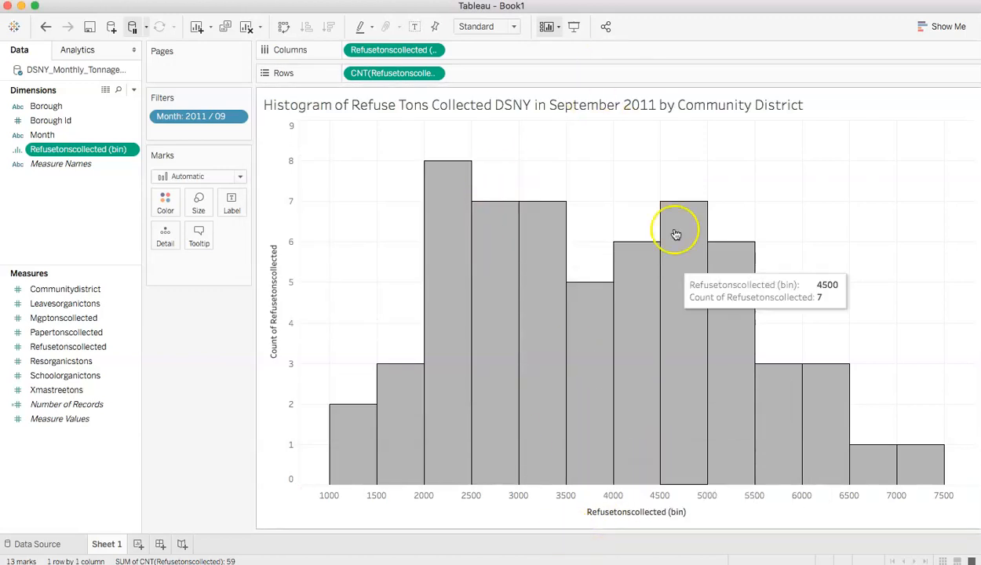
Show the caption card for the worksheet.
click(554, 28)
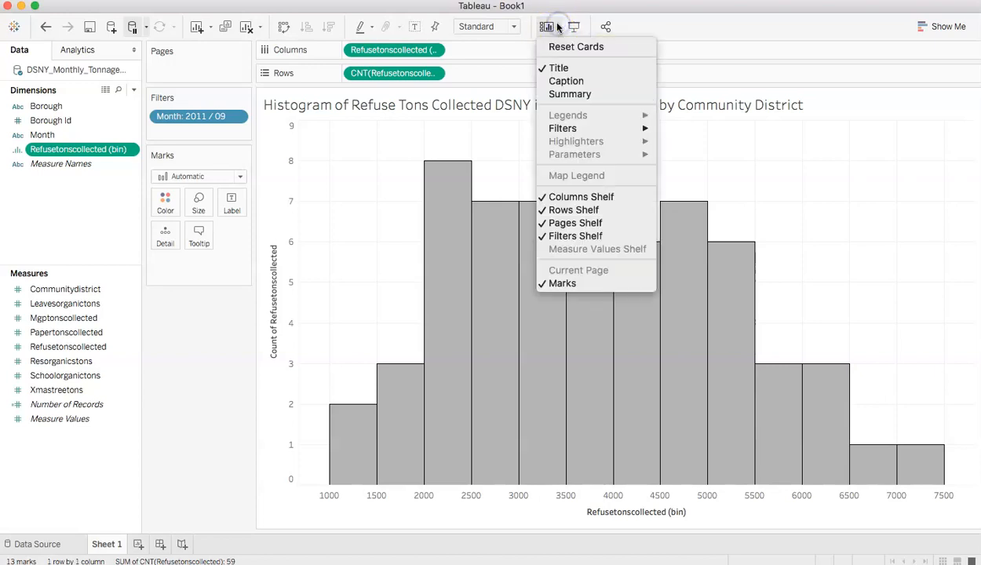
click(592, 83)
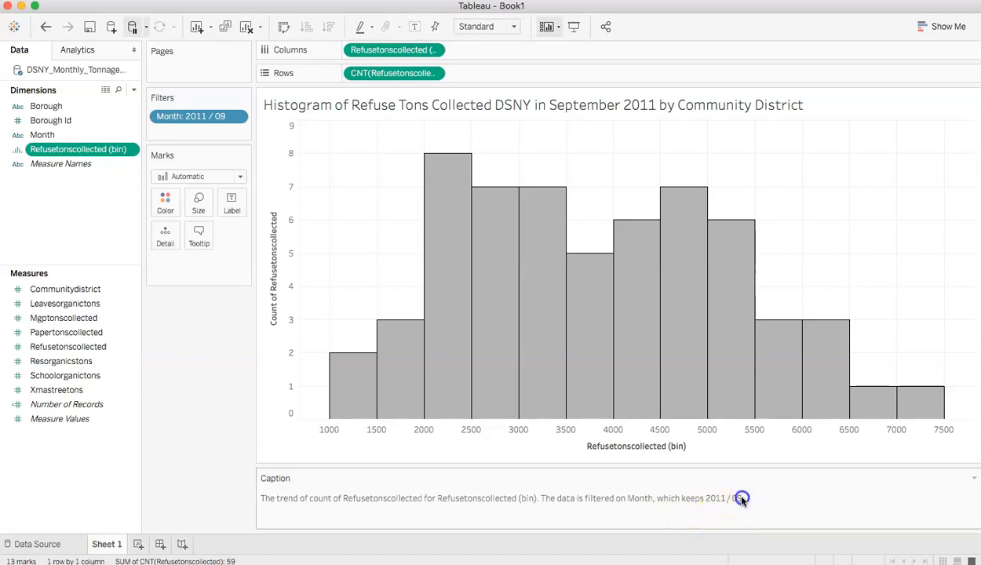
Add the line "Each bin = 500 tons" below the existing caption text and apply the caption.
double_click(285, 499)
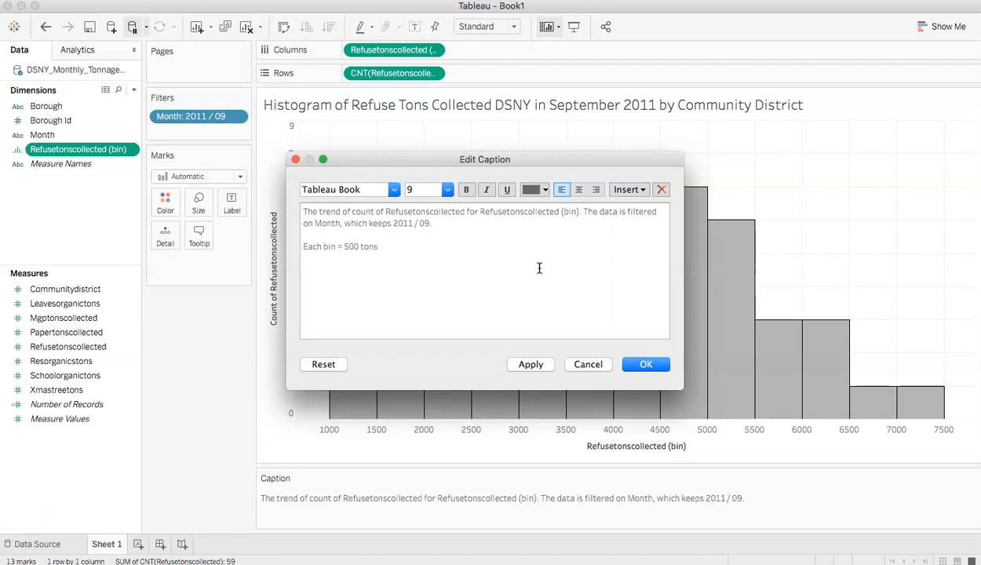
click(656, 364)
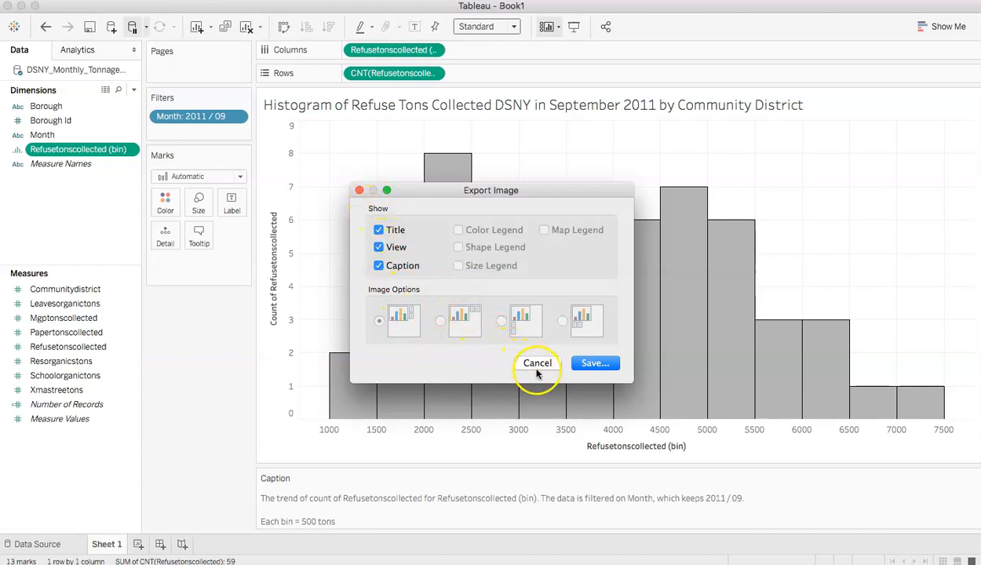
Export the worksheet image with title, view and caption to the Desktop as a PNG named "Histogram refuse tons".
click(593, 365)
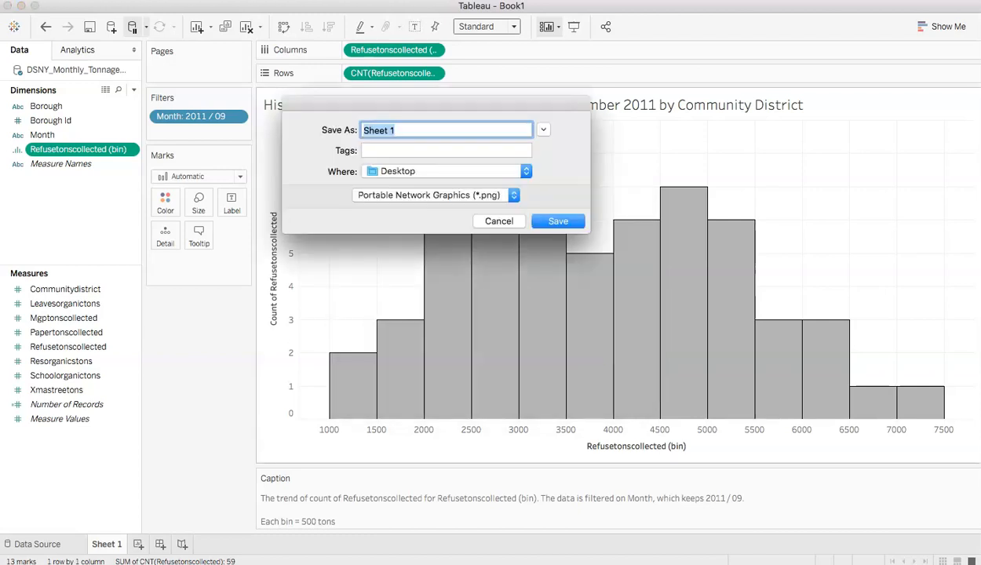
text(Histogra)
text(m refuse tosn)
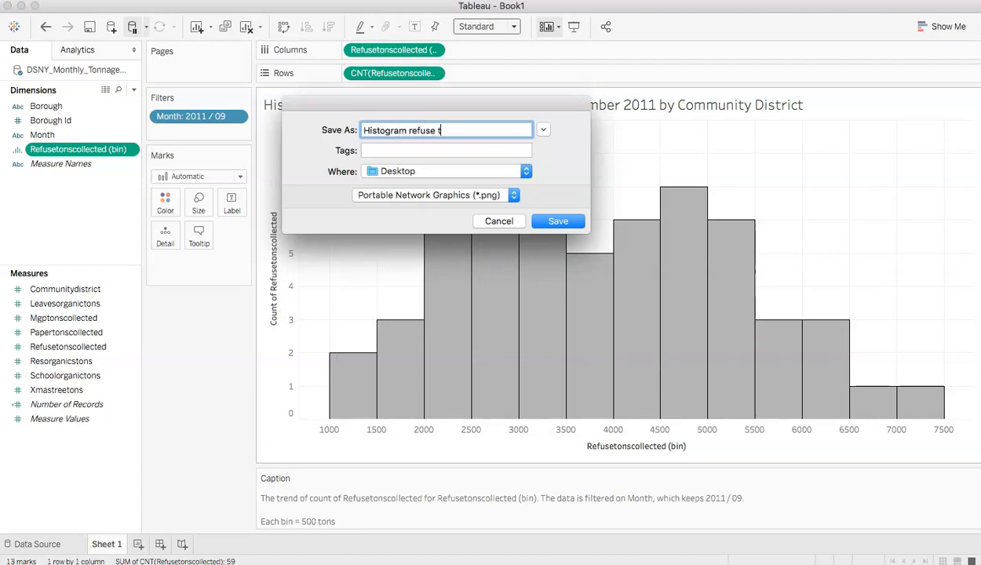
key(BackSpace)
key(BackSpace)
text(ns)
key(Return)
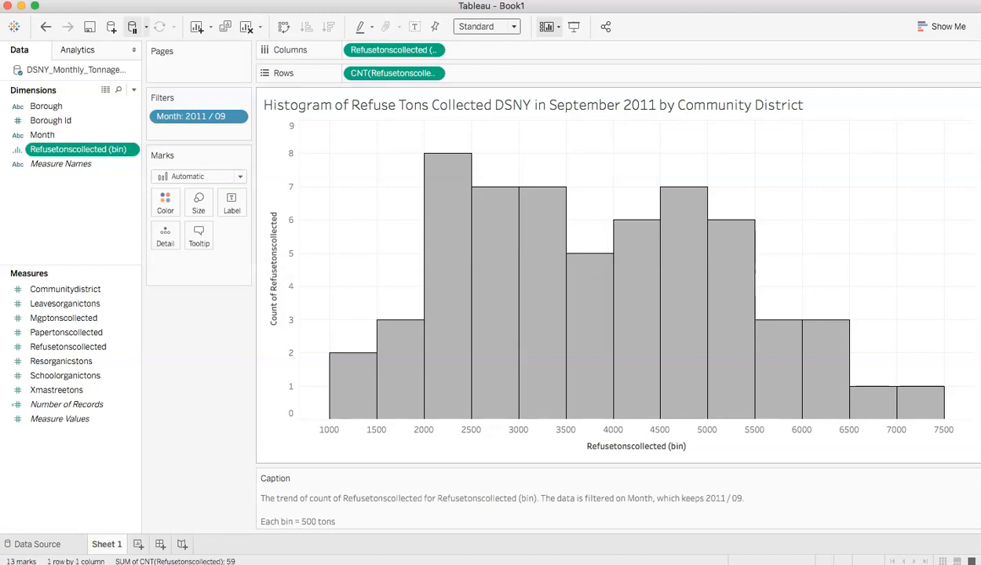
Switch to Finder and open "Histogram refuse tons.png" from the Desktop folder.
key(super+Tab)
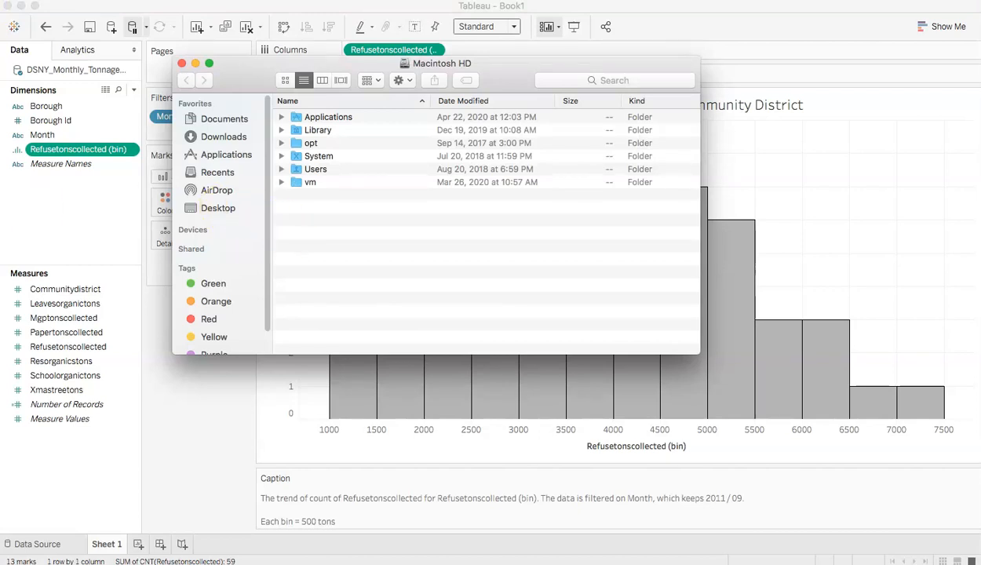
click(211, 209)
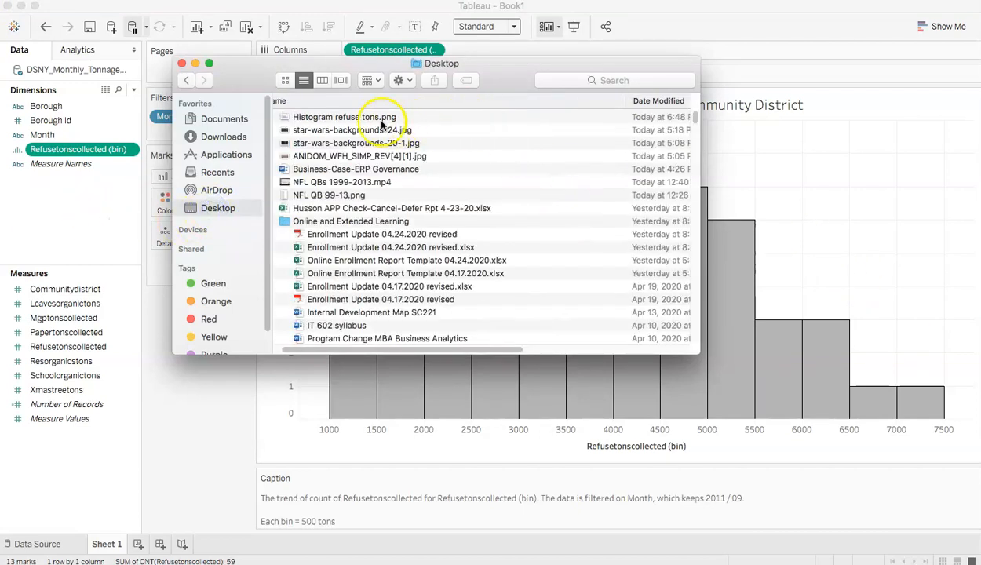
click(369, 118)
double_click(369, 119)
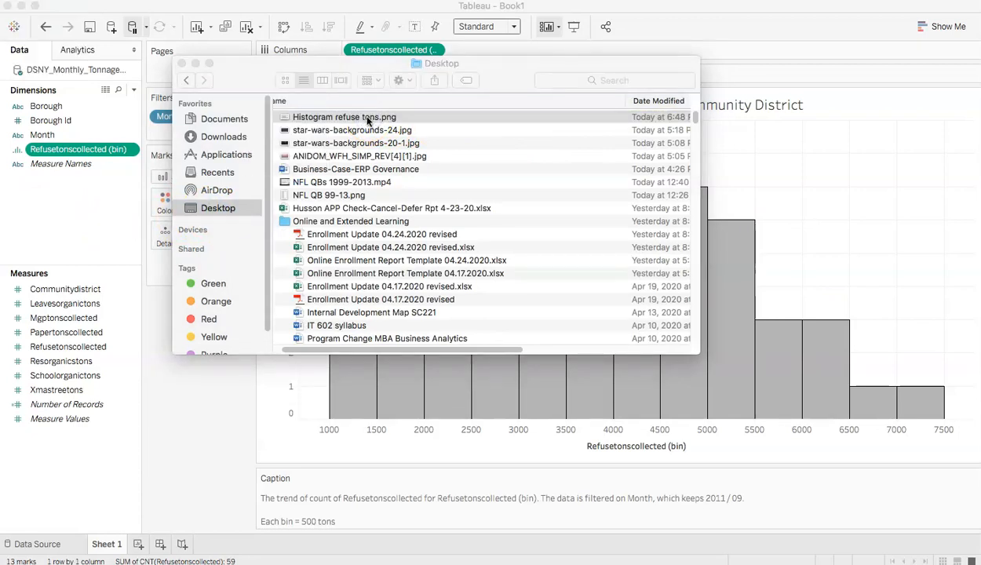